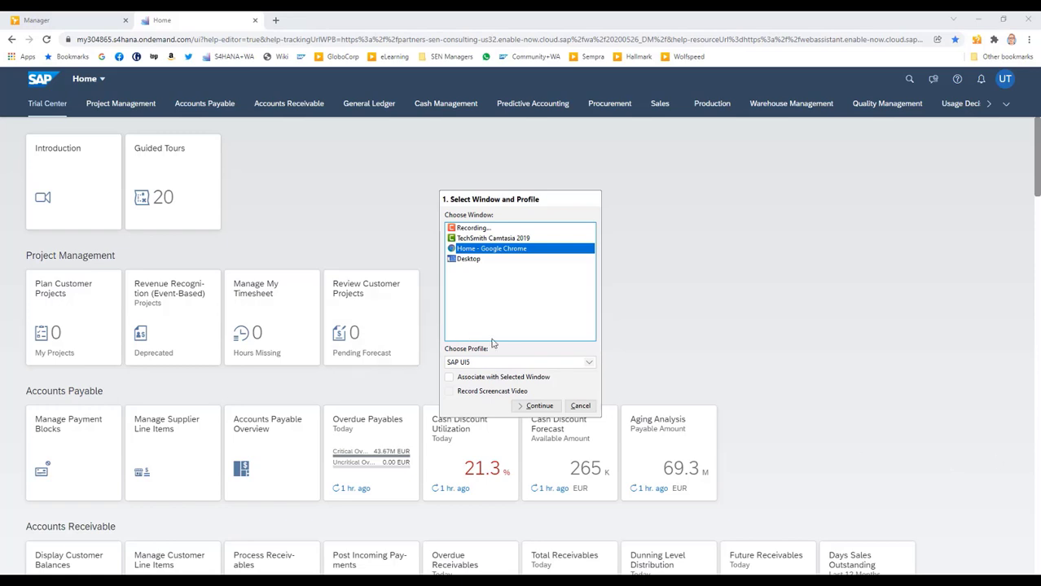
# Select the Home - Google Chrome window with the SAP UI5 profile for the recording and continue to the recording area.
pyautogui.click(590, 363)
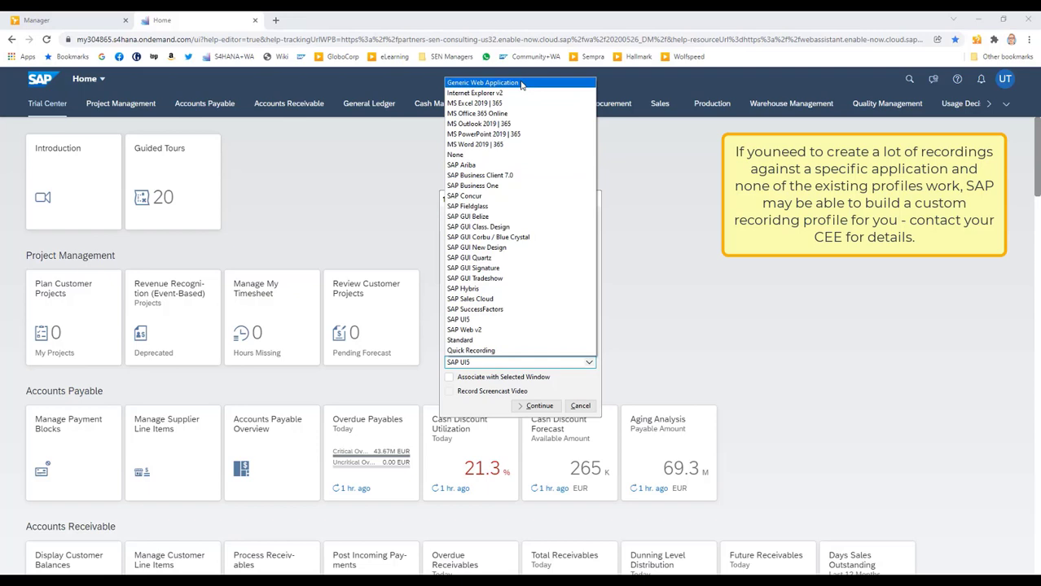
pyautogui.click(530, 319)
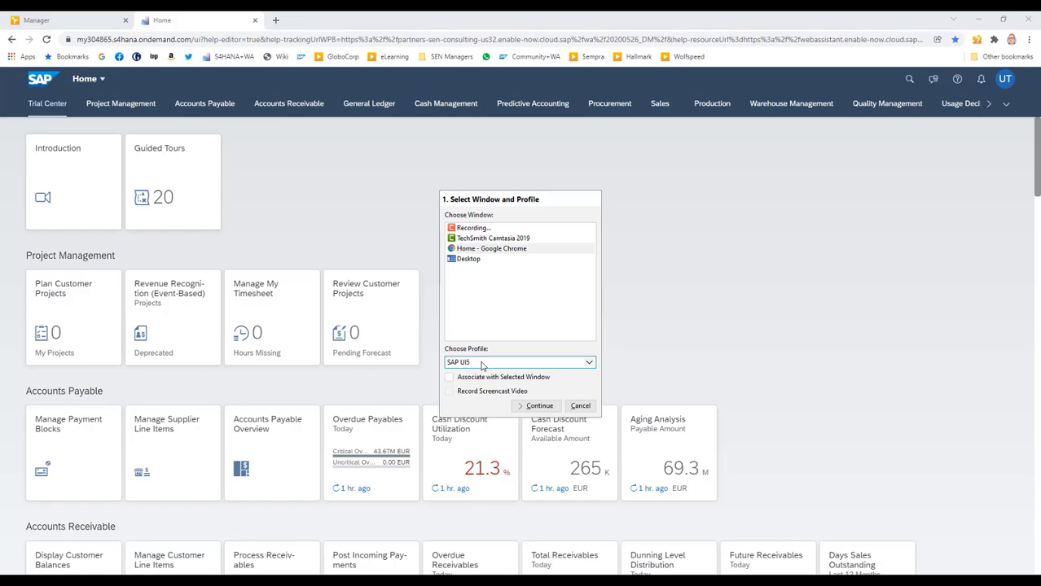
pyautogui.click(470, 249)
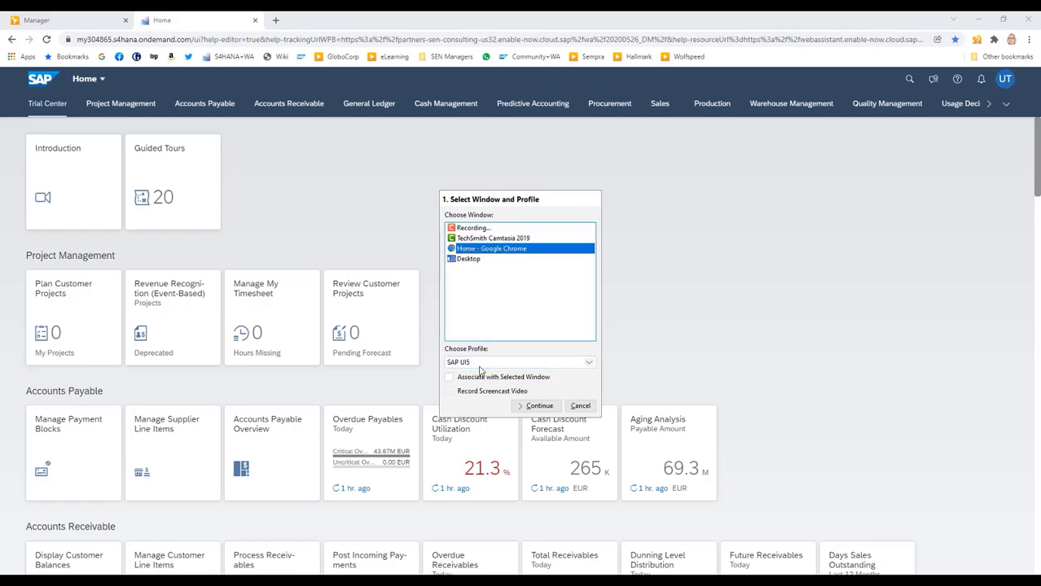
pyautogui.click(540, 414)
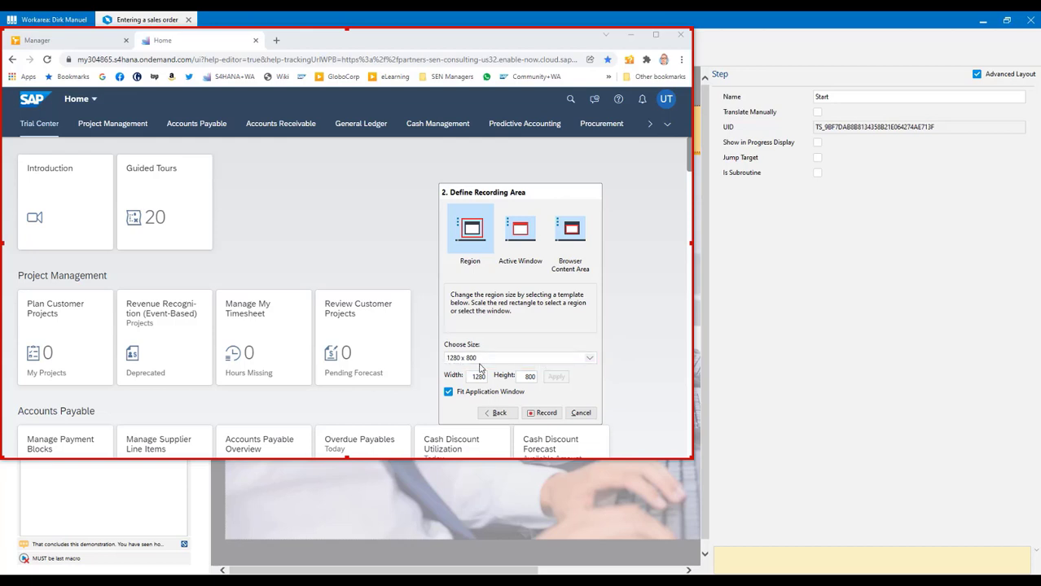
# Define the recording area as the Browser Content Area at 1280 x 800 and start recording.
pyautogui.click(589, 360)
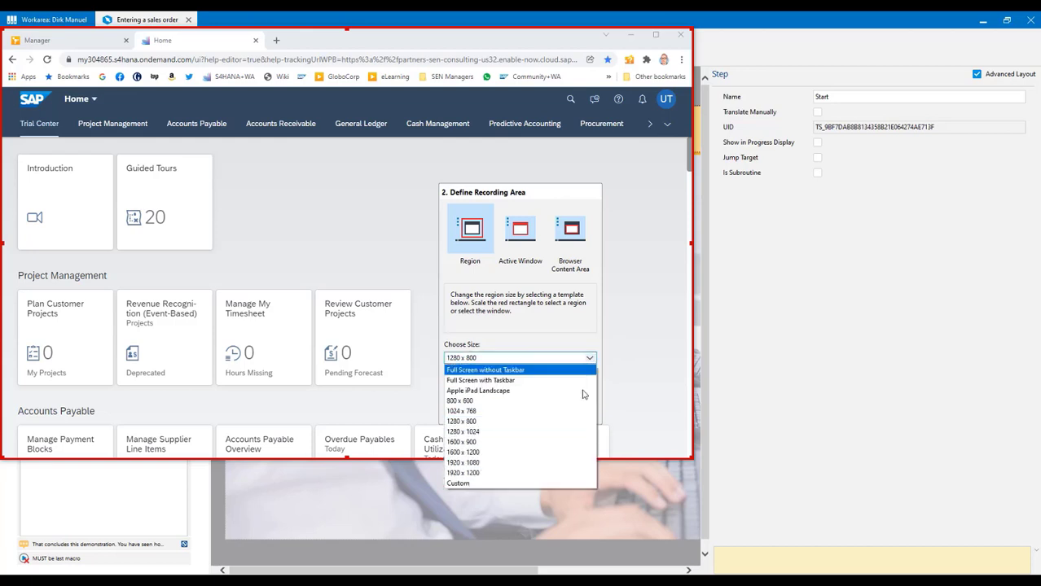
pyautogui.click(589, 343)
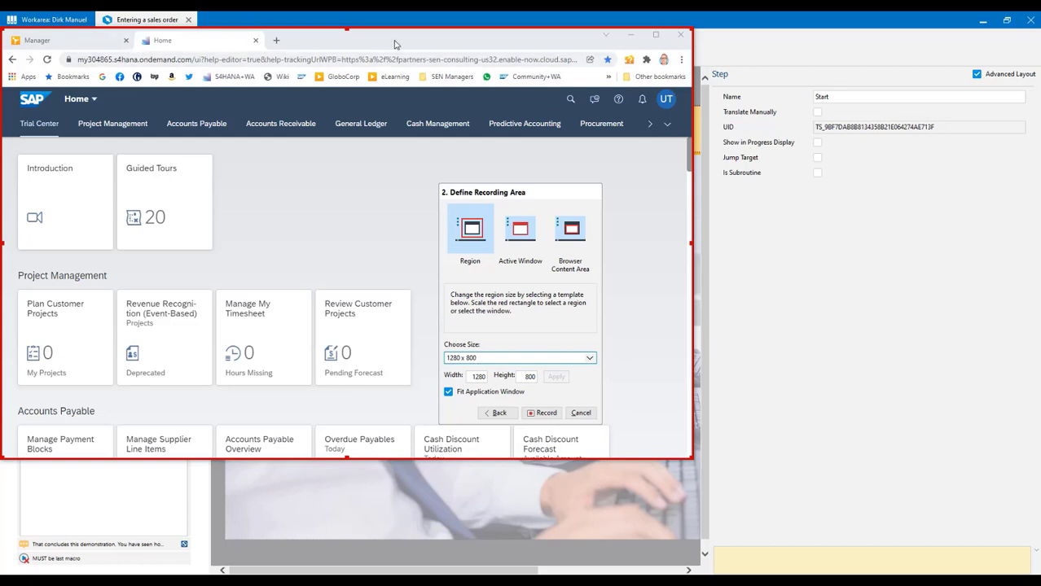
pyautogui.click(573, 236)
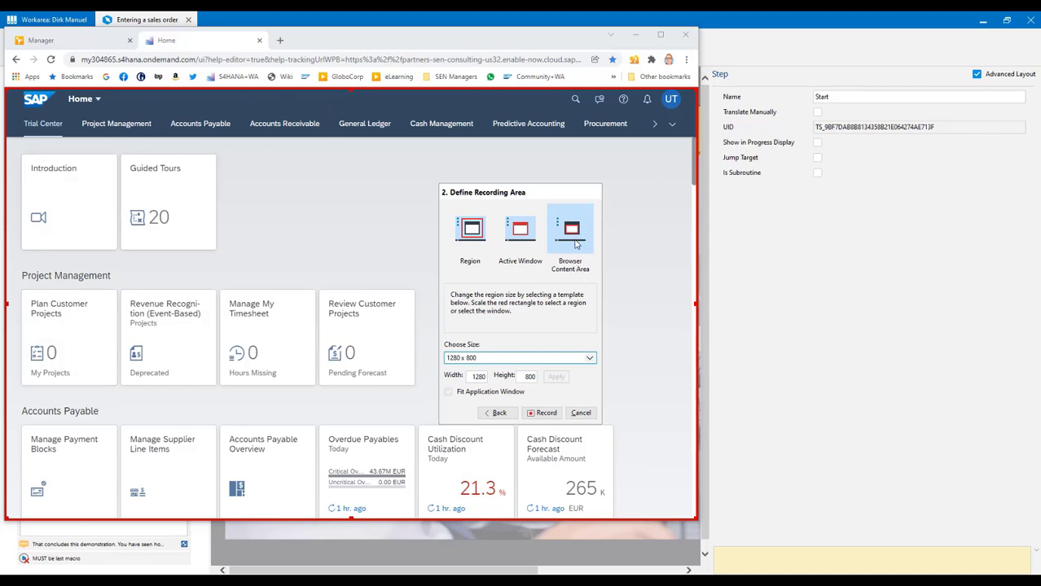
pyautogui.click(546, 413)
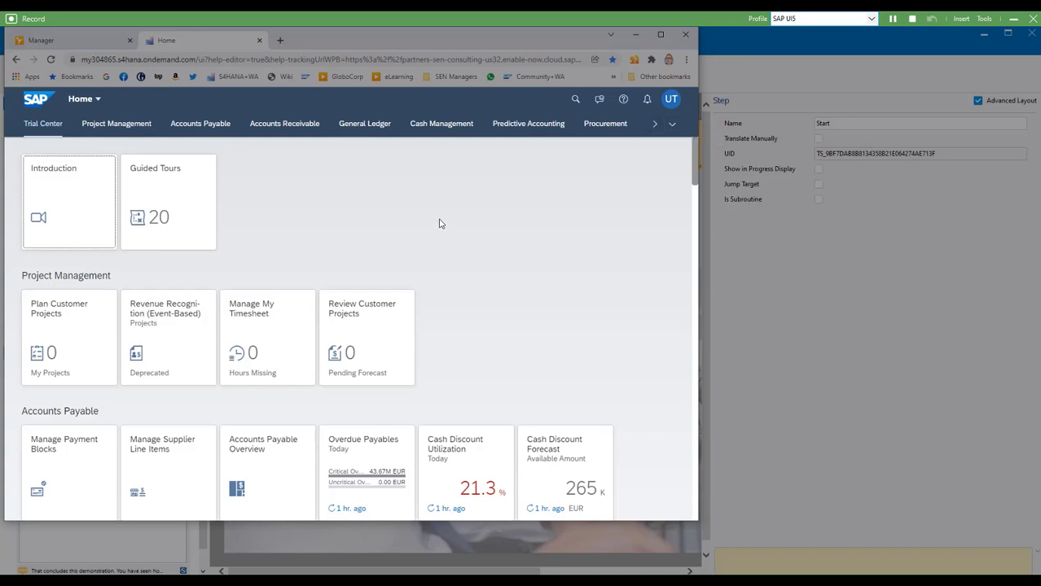
# Record going to the Sales group on the home page and opening the Manage Sales Orders app.
pyautogui.click(674, 123)
pyautogui.click(673, 124)
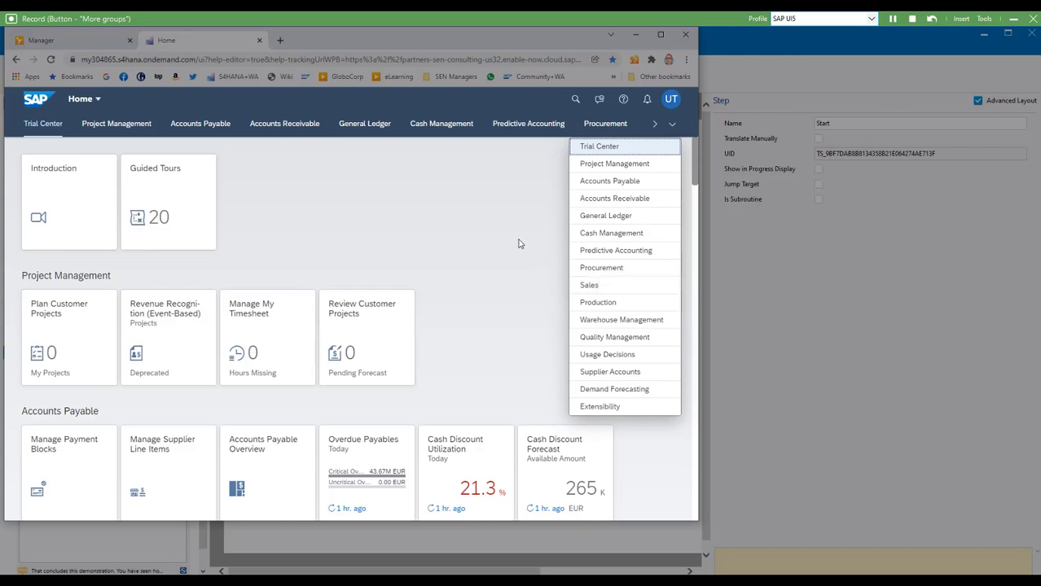
pyautogui.click(604, 287)
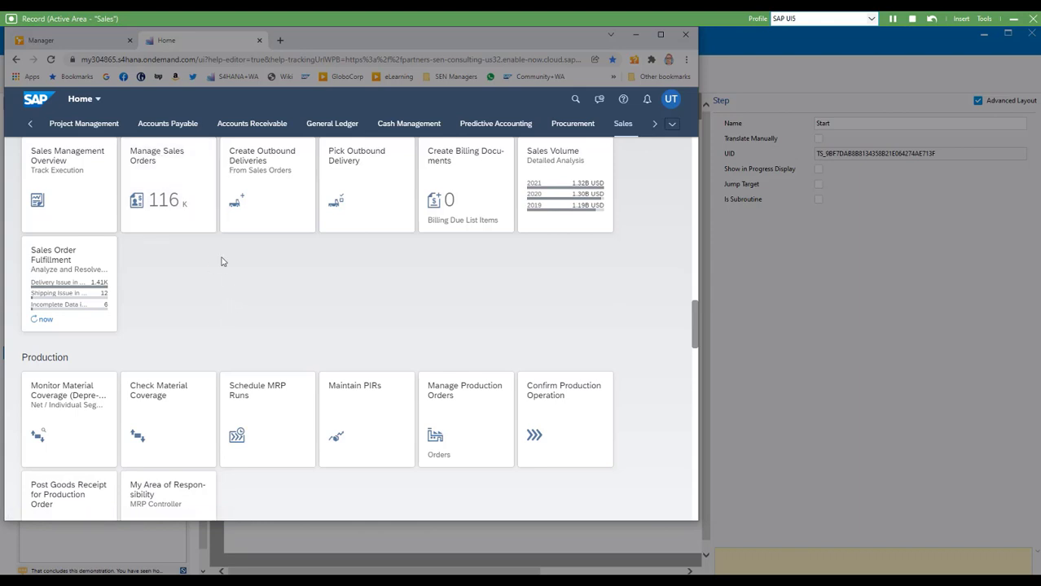
pyautogui.click(187, 171)
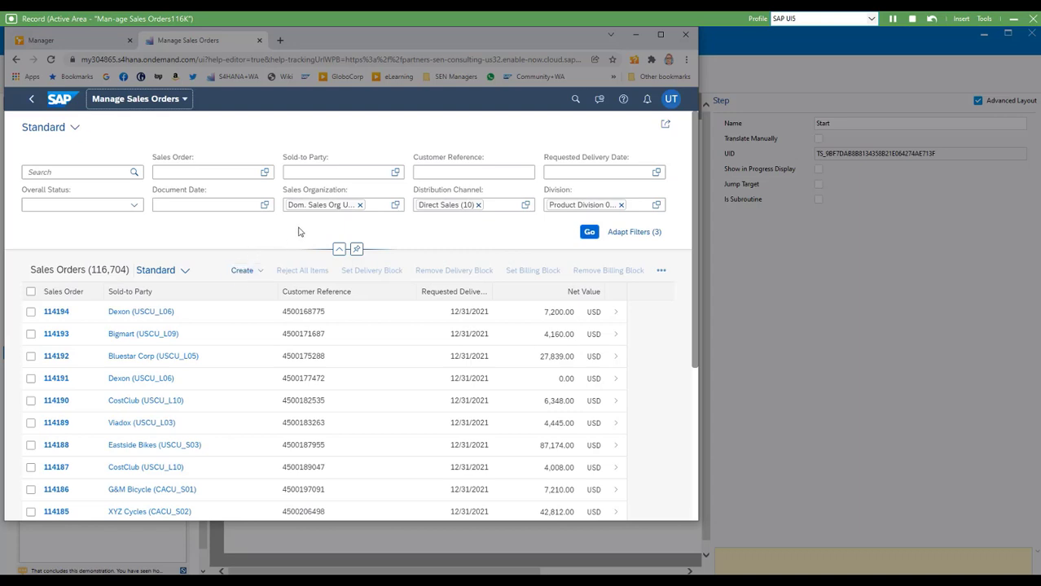
# Record starting a new order with Create Sales Order and setting the Sales Order Type to OR (Standard Order).
pyautogui.click(242, 270)
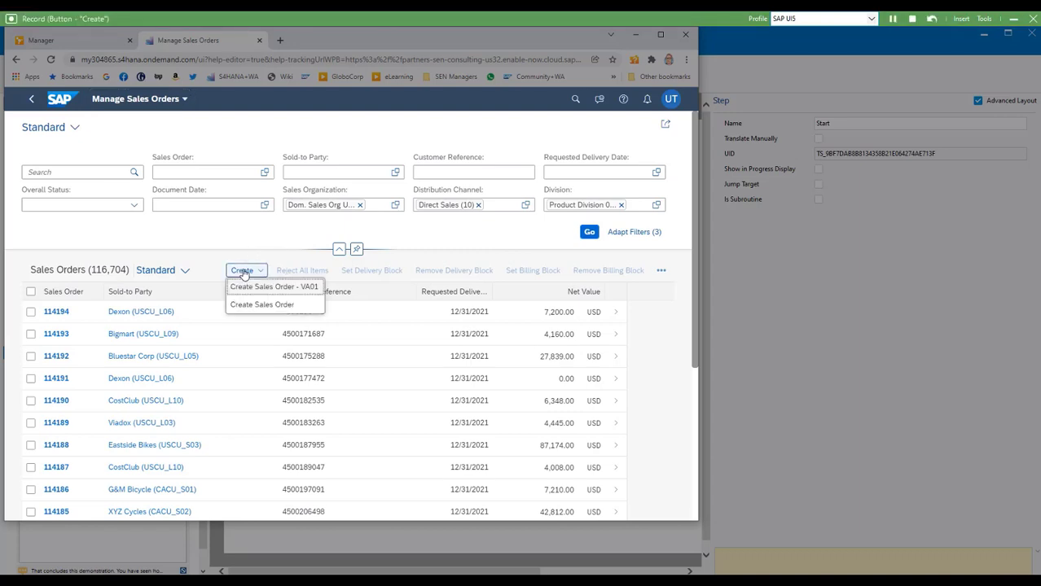
pyautogui.click(276, 305)
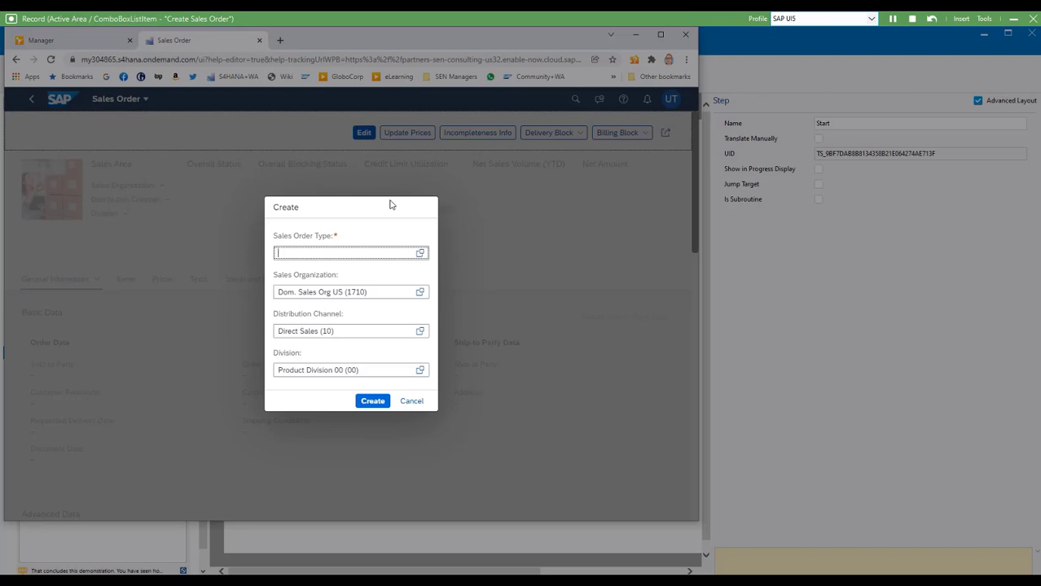
pyautogui.write('o')
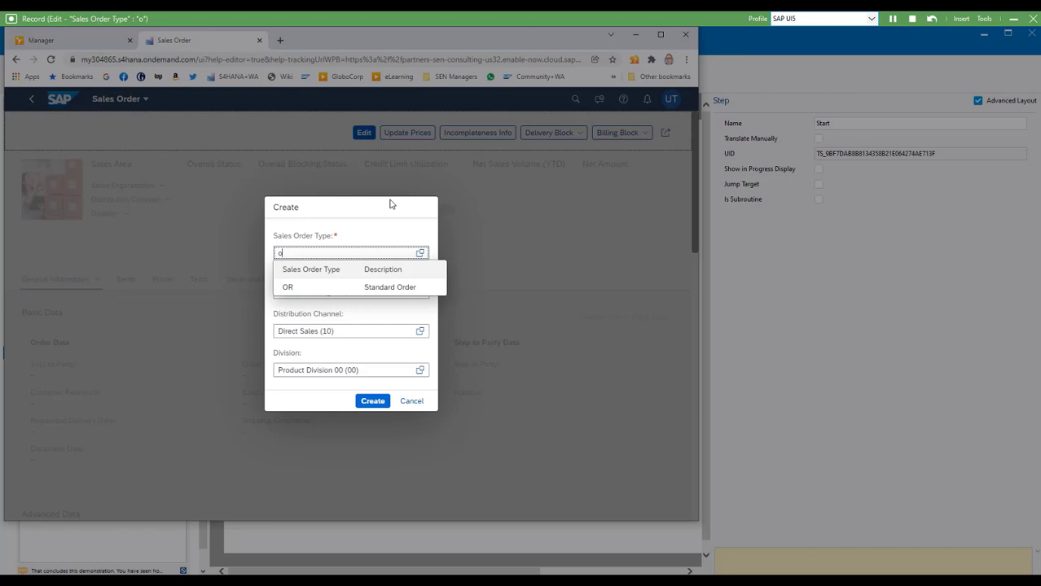
pyautogui.write('r')
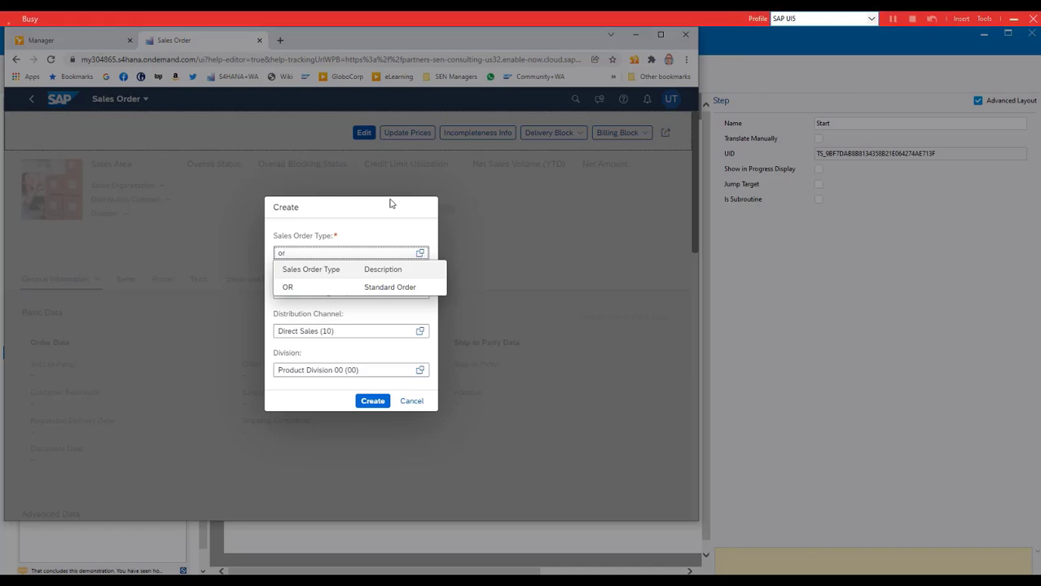
pyautogui.press('Return')
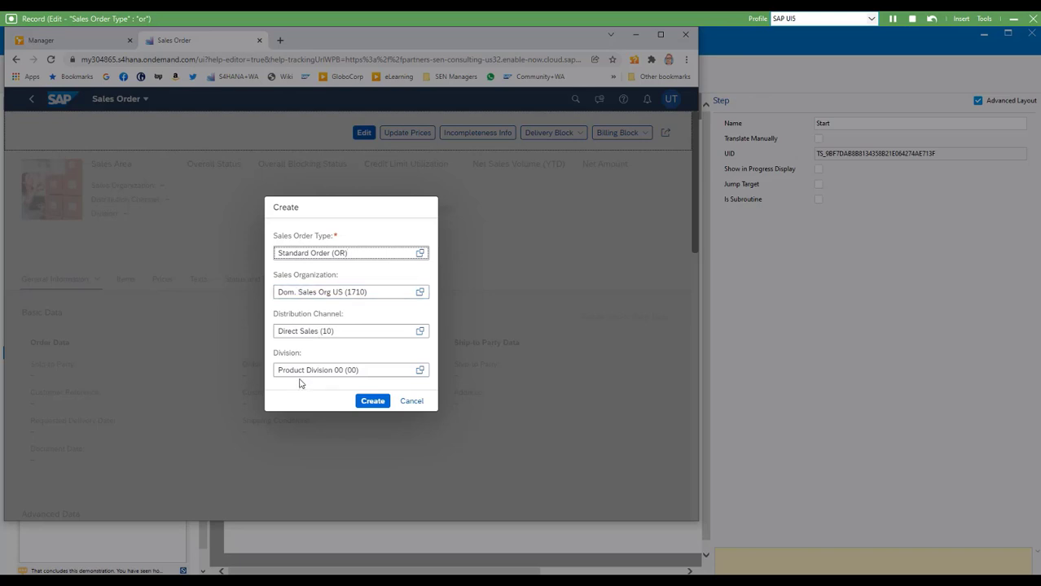
# Insert an explanation with the demo text "The Sales Organization, Distribution Channel, and Division fields are defaulted in, but you can change them if necessary.".
pyautogui.click(962, 19)
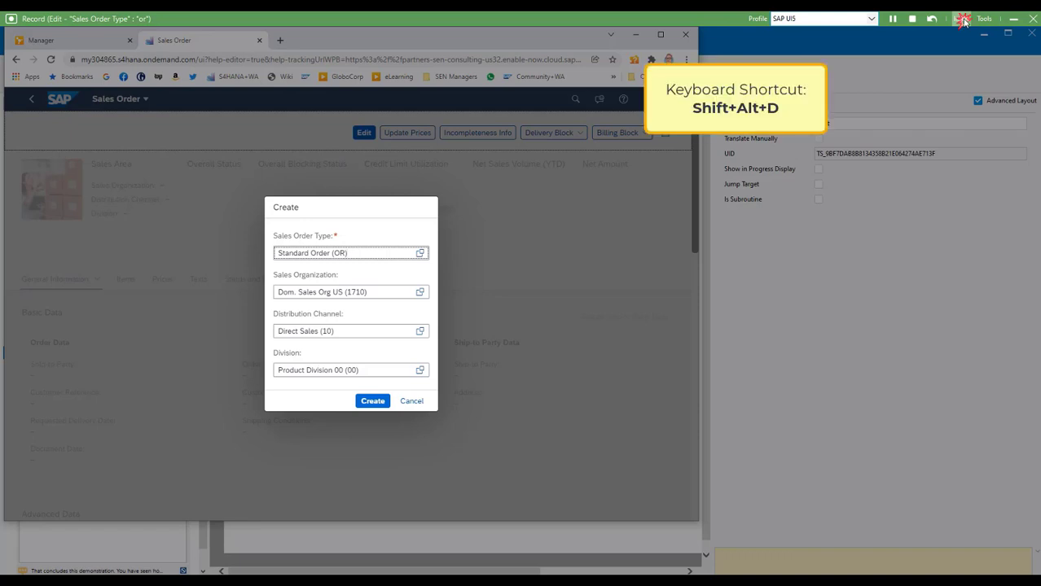
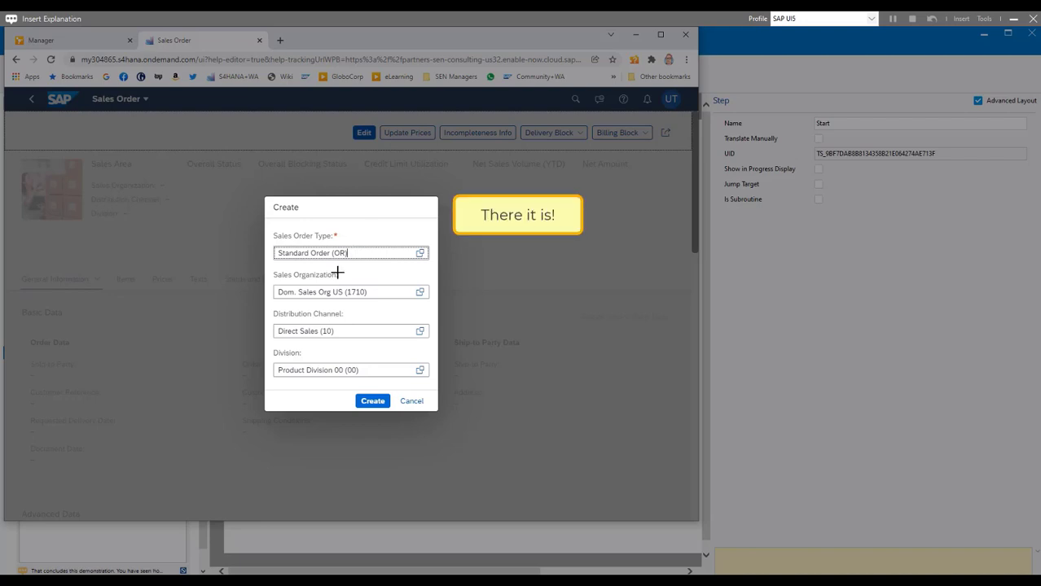
pyautogui.click(204, 302)
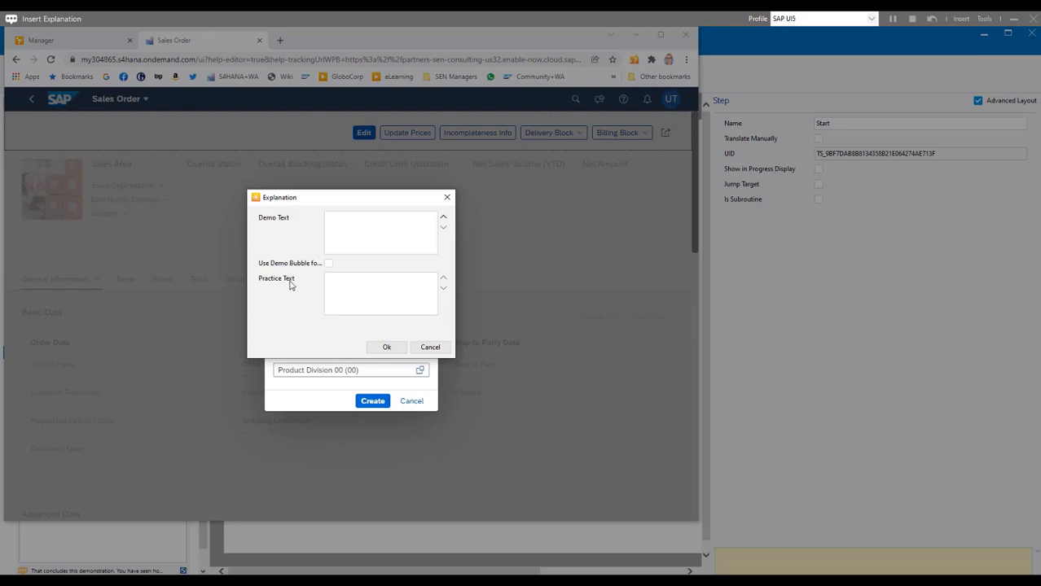
pyautogui.click(349, 238)
pyautogui.write('The Sales Organization, Distribution Channel, and Division fields are defaulterd in, but you')
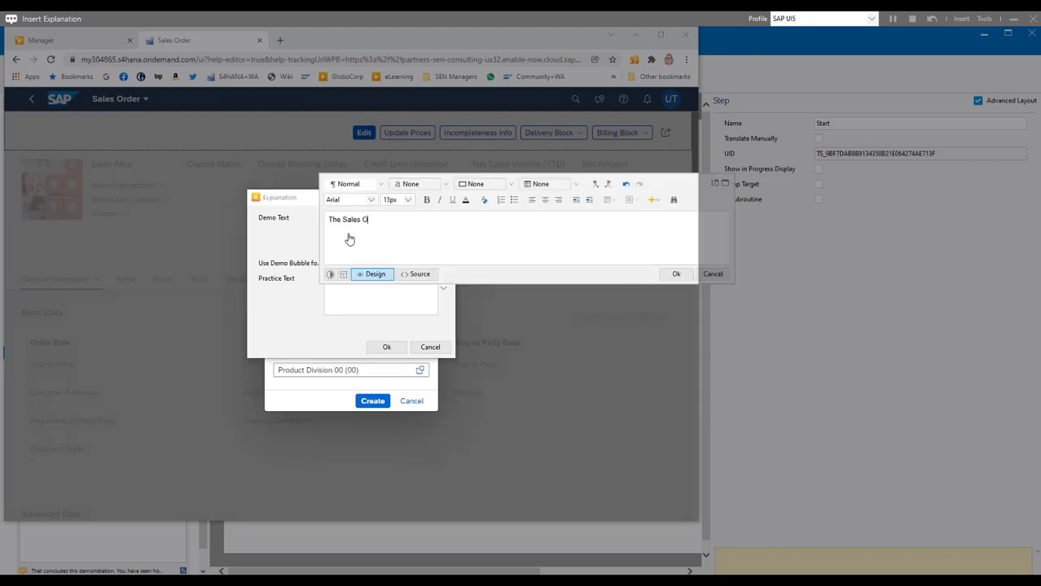
pyautogui.press('BackSpace')
pyautogui.press('BackSpace')
pyautogui.press('BackSpace')
pyautogui.press('BackSpace')
pyautogui.press('BackSpace')
pyautogui.press('BackSpace')
pyautogui.press('BackSpace')
pyautogui.press('BackSpace')
pyautogui.press('BackSpace')
pyautogui.press('BackSpace')
pyautogui.press('BackSpace')
pyautogui.press('BackSpace')
pyautogui.press('BackSpace')
pyautogui.press('BackSpace')
pyautogui.press('BackSpace')
pyautogui.write('d in, but you can change them if necessary.')
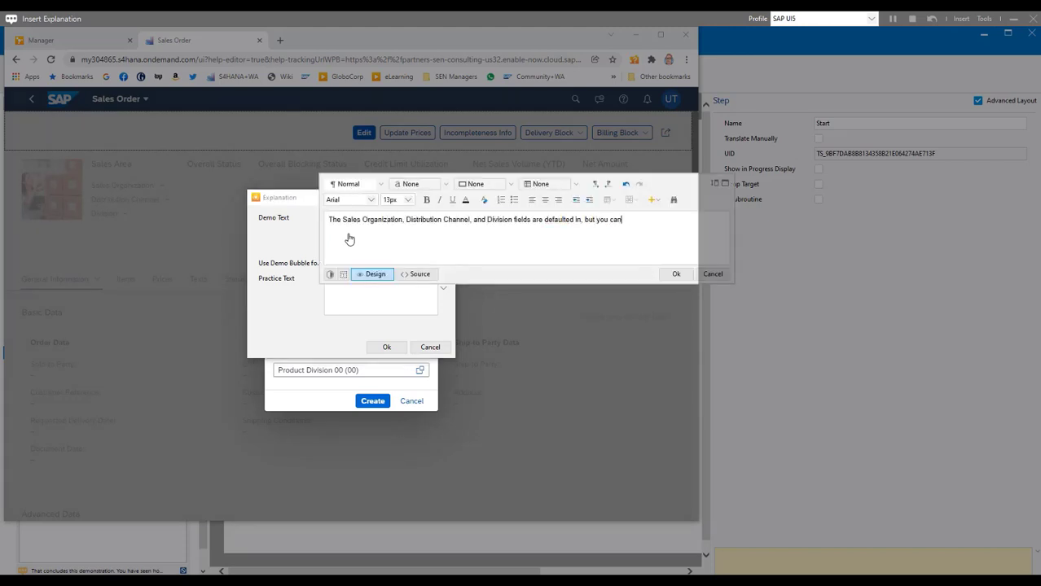
# Copy the whole demo text into the explanation's Practice Text and accept the explanation.
pyautogui.click(349, 234)
pyautogui.hotkey('ctrl', 'a')
pyautogui.hotkey('ctrl', 'c')
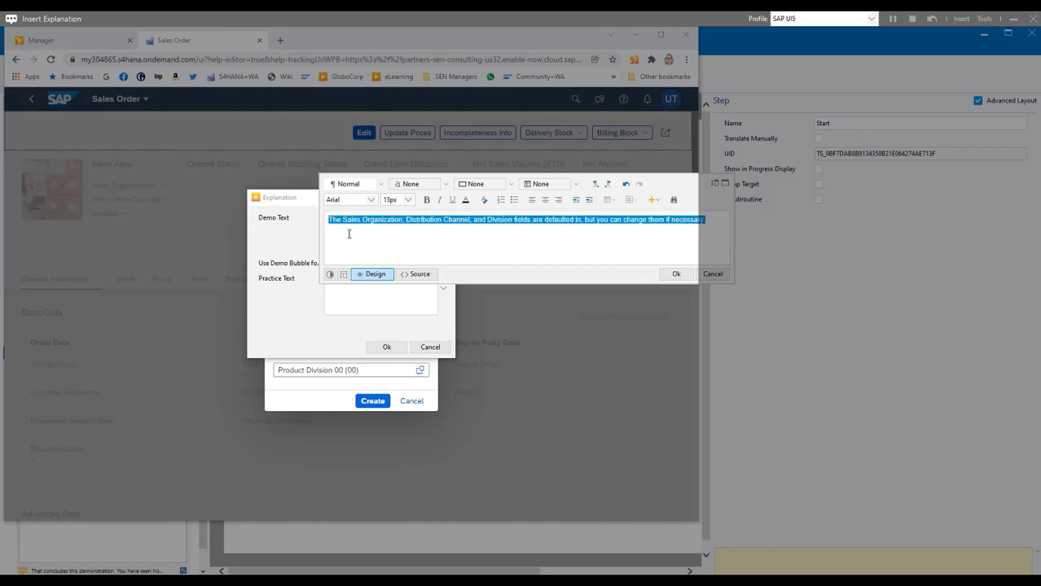
pyautogui.click(676, 274)
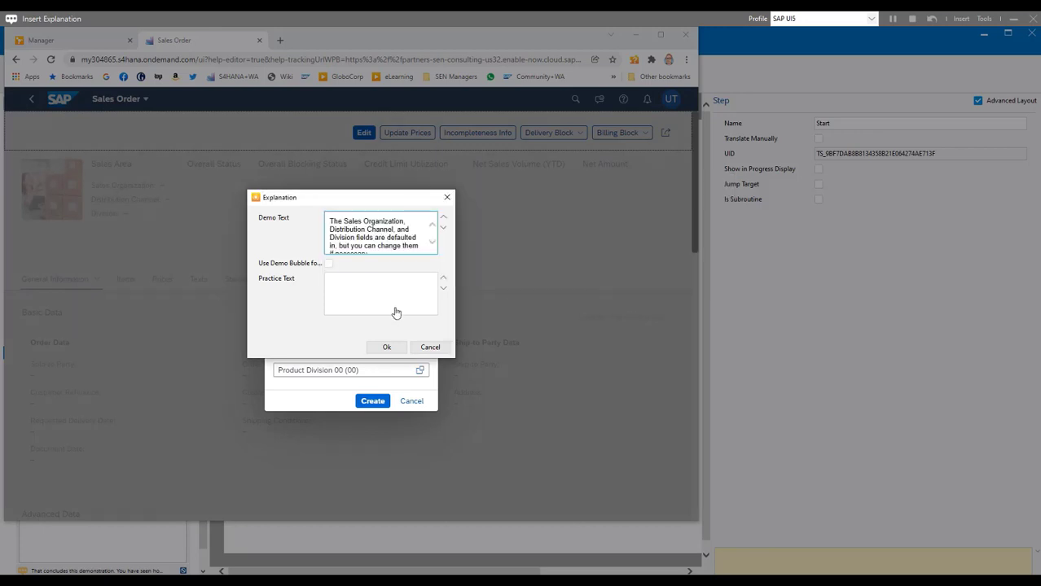
pyautogui.click(397, 305)
pyautogui.hotkey('ctrl', 'v')
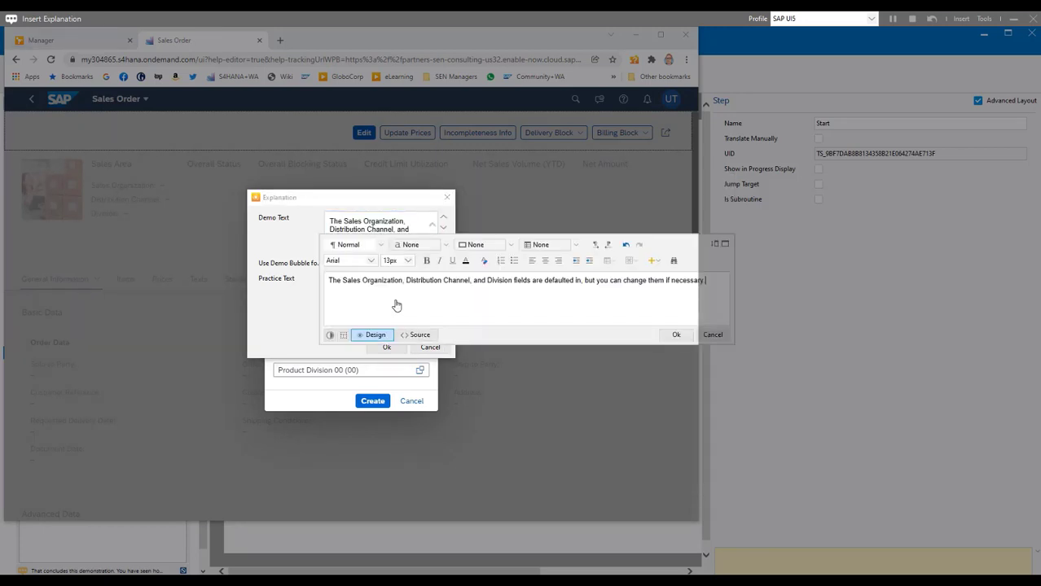
pyautogui.click(676, 335)
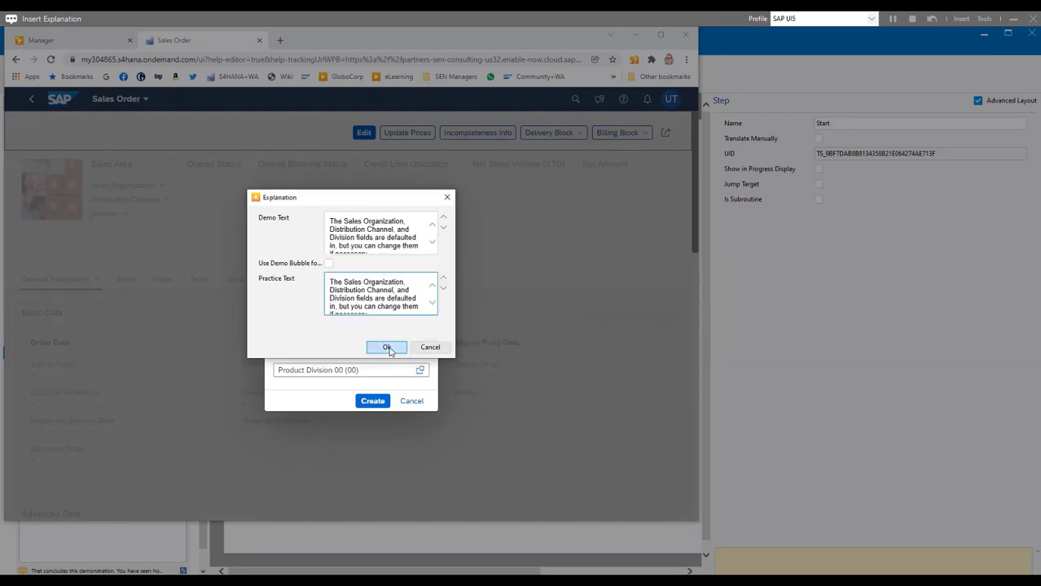
pyautogui.click(388, 348)
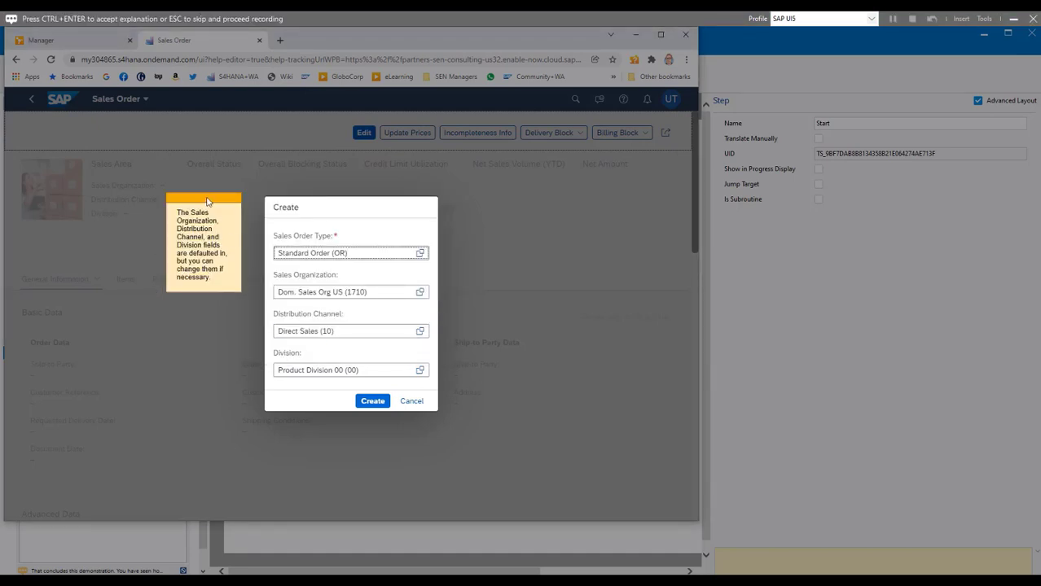
# Move the explanation bubble lower beside the Create dialog and make it wider and shorter, keeping Demo Bubble selected.
pyautogui.moveTo(207, 202); pyautogui.dragTo(204, 269)
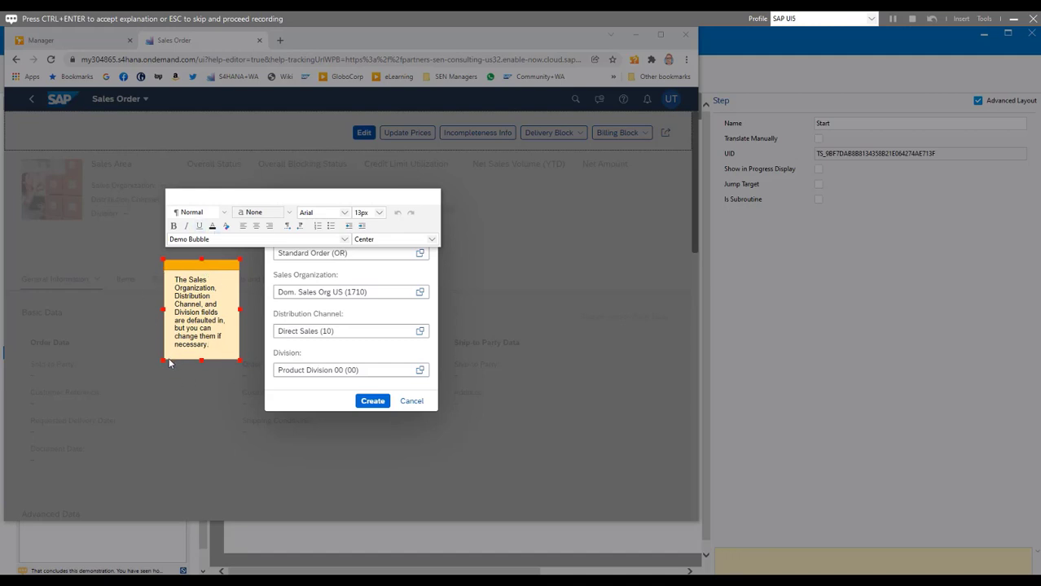
pyautogui.moveTo(162, 362); pyautogui.dragTo(130, 331)
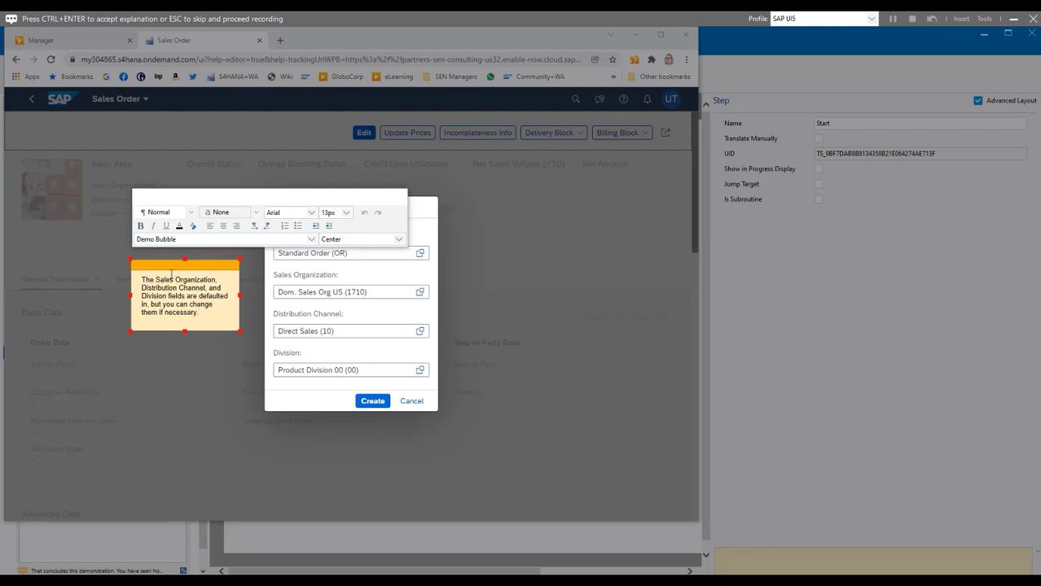
pyautogui.click(311, 240)
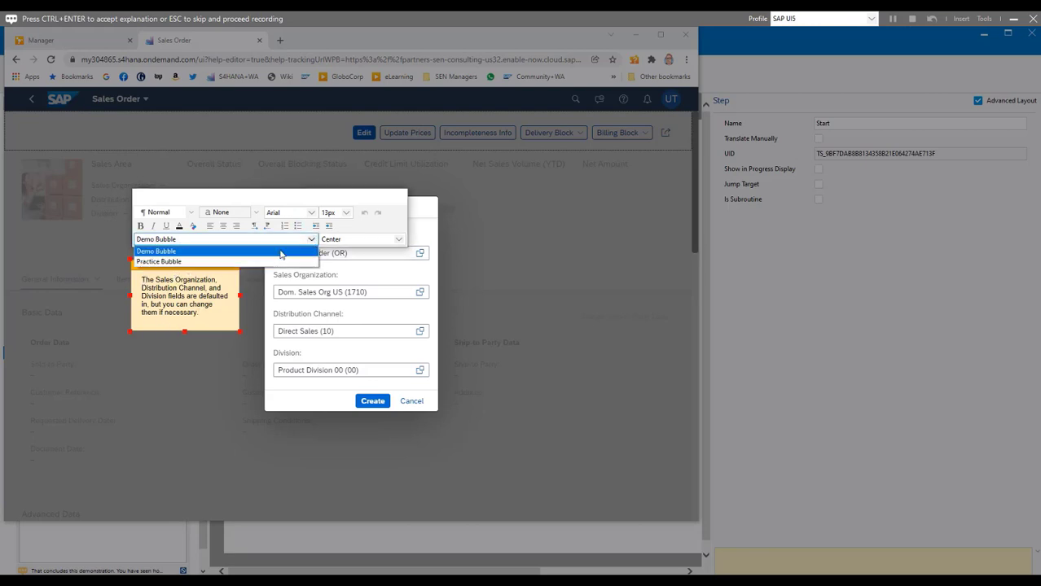
pyautogui.click(281, 252)
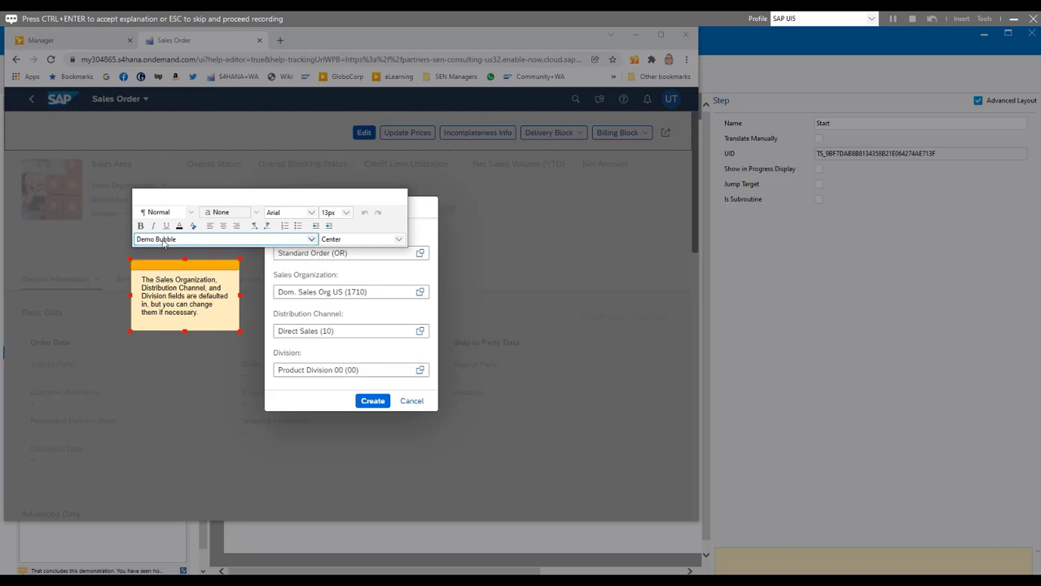
# Make the field names Sales Organization, Distribution Channel and Division bold in the demo bubble.
pyautogui.click(168, 303)
pyautogui.write('i')
pyautogui.moveTo(155, 280); pyautogui.dragTo(218, 280)
pyautogui.click(140, 226)
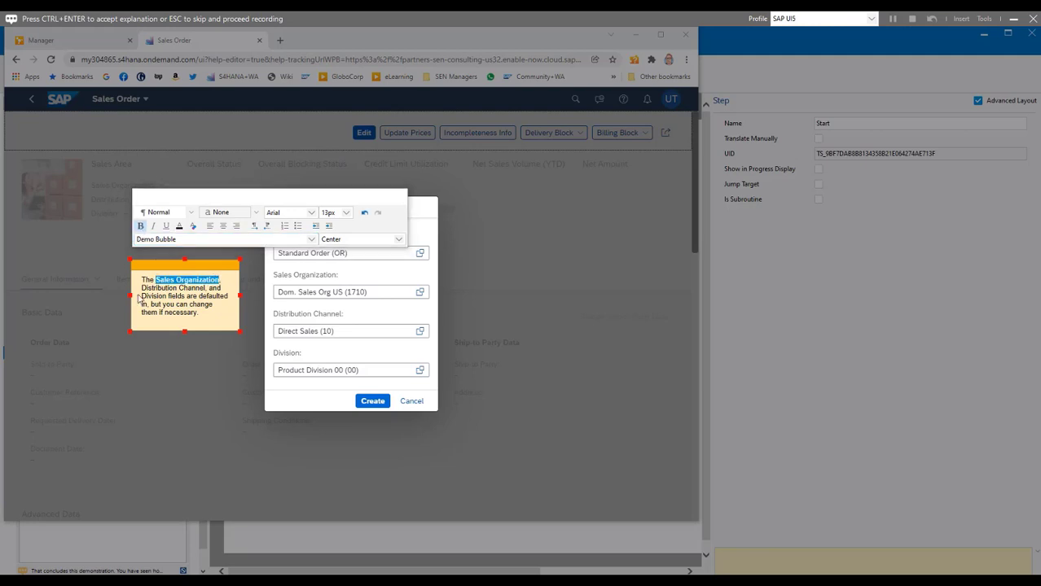
pyautogui.moveTo(140, 288); pyautogui.dragTo(207, 289)
pyautogui.click(140, 226)
pyautogui.doubleClick(155, 296)
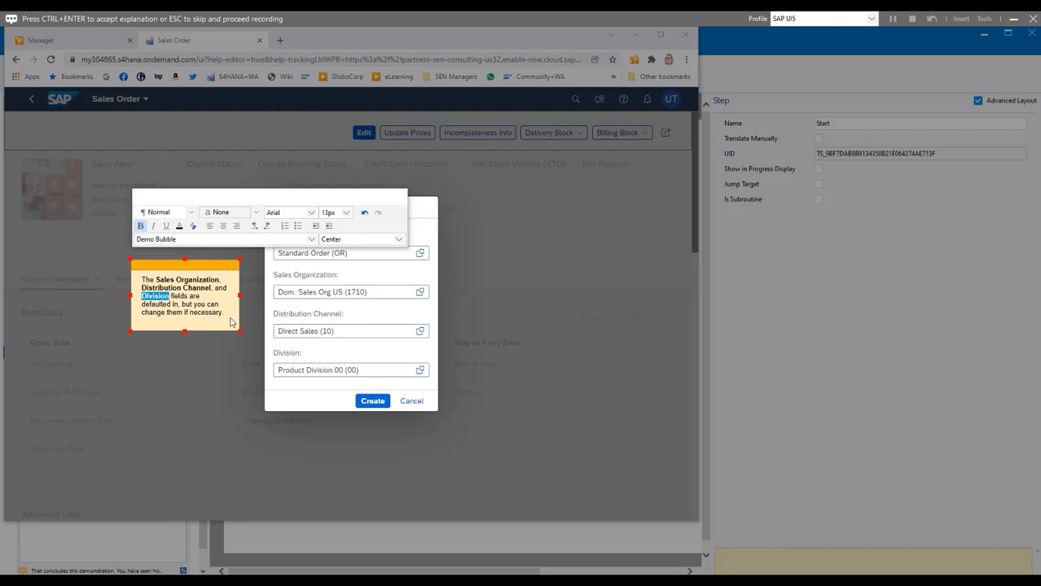
# Set the demo bubble's orientation to West and place its pointer at the Create dialog's edge, level with the Distribution Channel label.
pyautogui.click(398, 240)
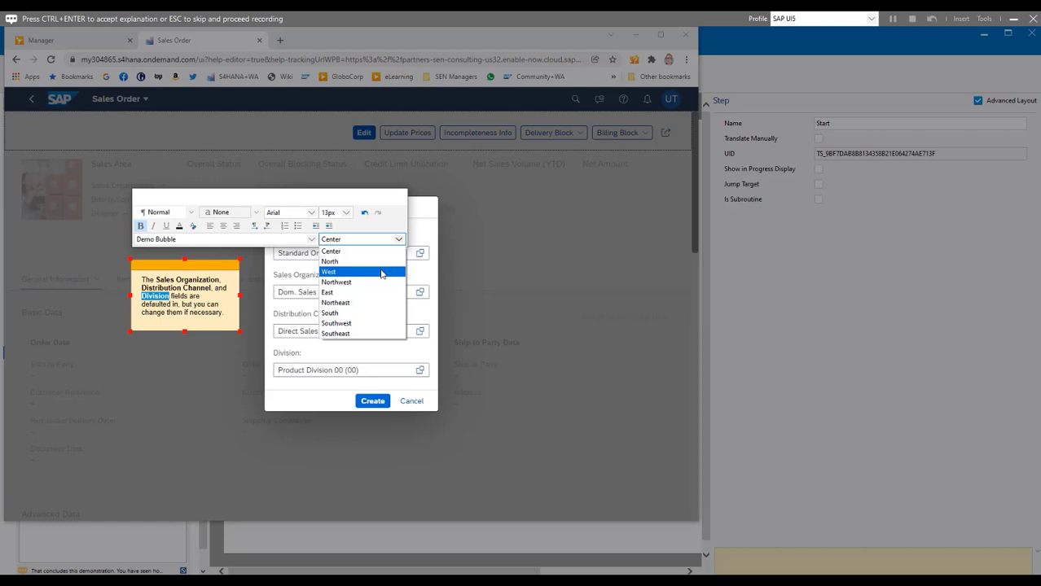
pyautogui.click(381, 273)
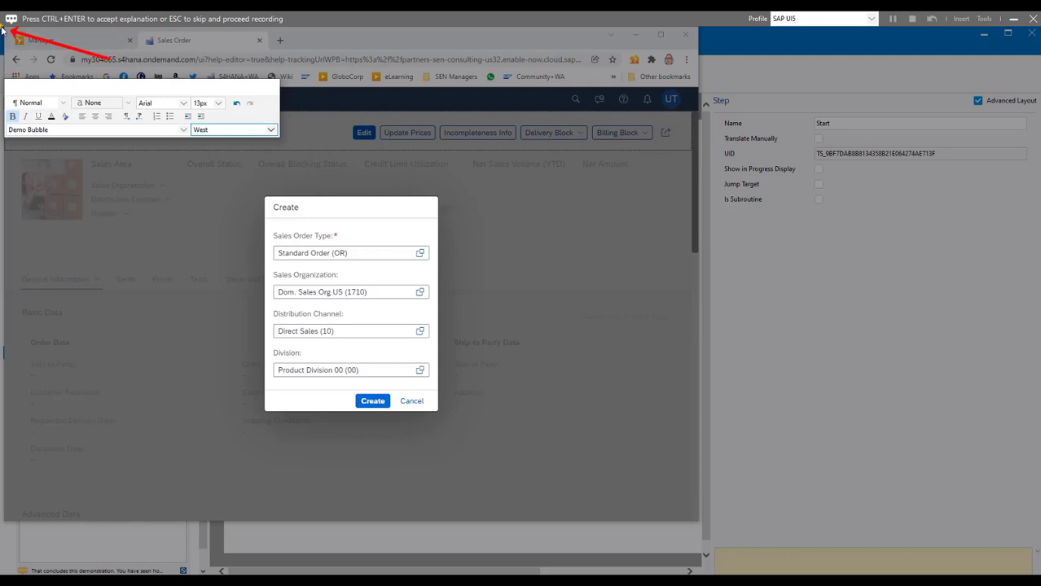
pyautogui.moveTo(3, 31); pyautogui.dragTo(262, 320)
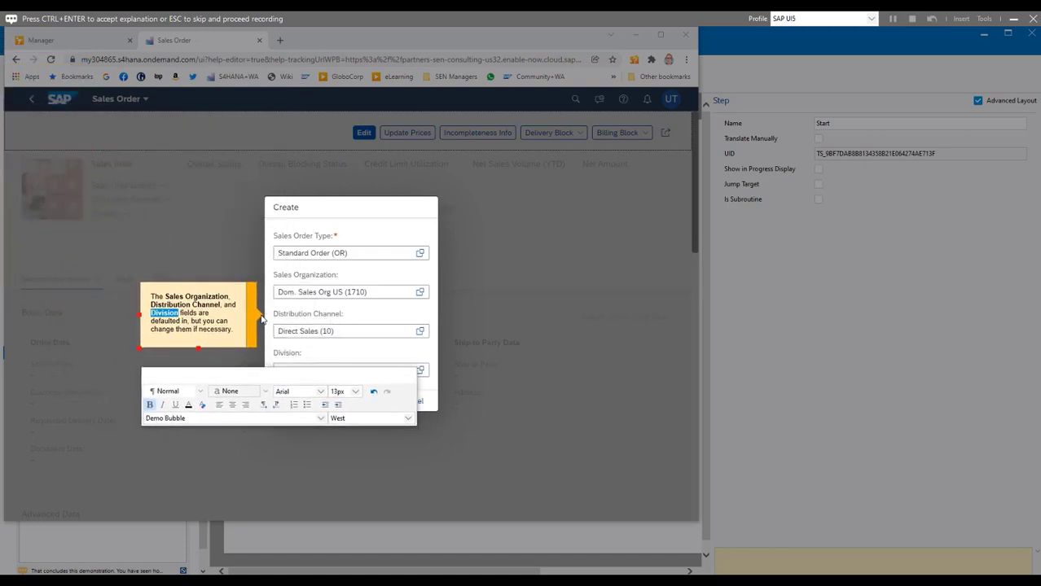
# Finish positioning the demo bubble's pointer, accept the explanation, and record confirming the Create dialog with its default values.
pyautogui.moveTo(261, 320); pyautogui.dragTo(260, 320)
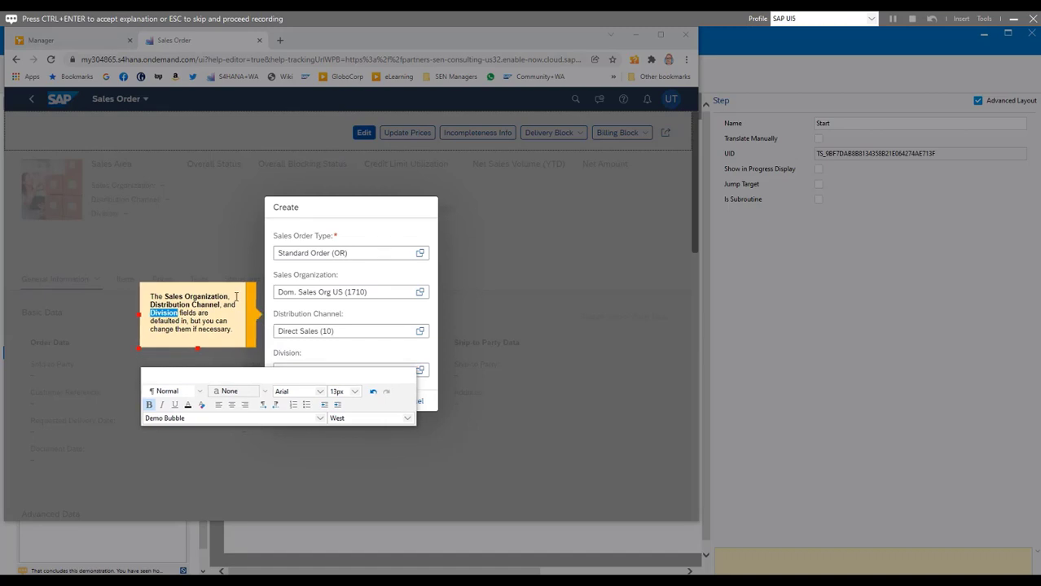
pyautogui.click(229, 319)
pyautogui.hotkey('ctrl', 'Return')
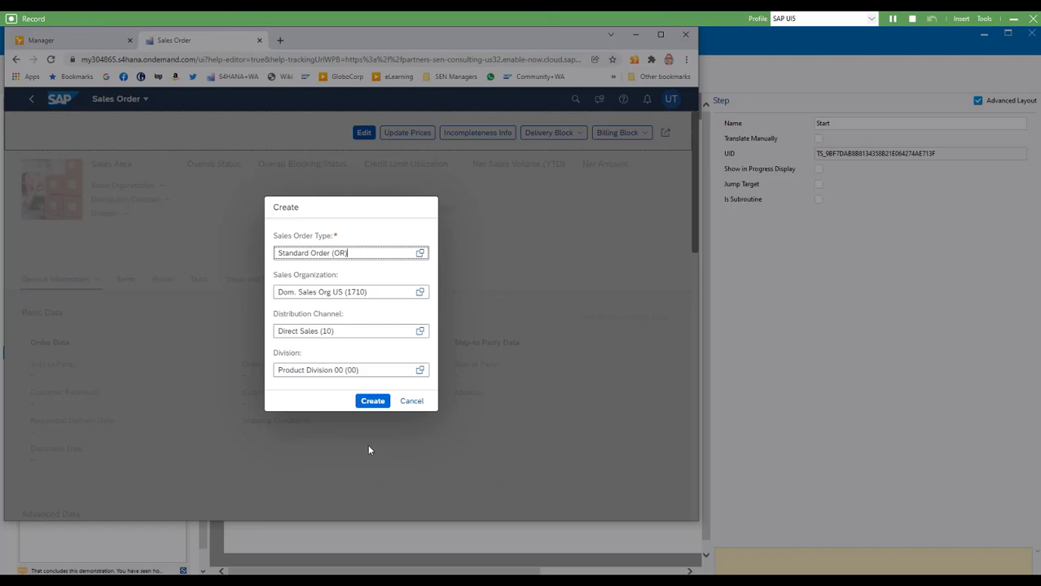
pyautogui.click(372, 400)
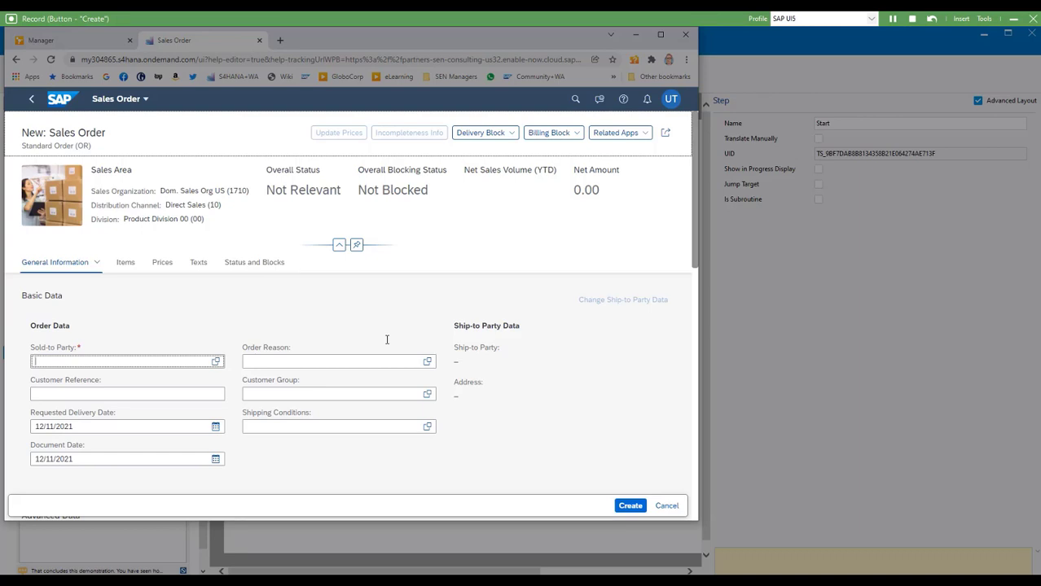
# Choose Skymart Corp as the Sold-to Party and enter PO1 as the Customer Reference in the new sales order.
pyautogui.click(65, 364)
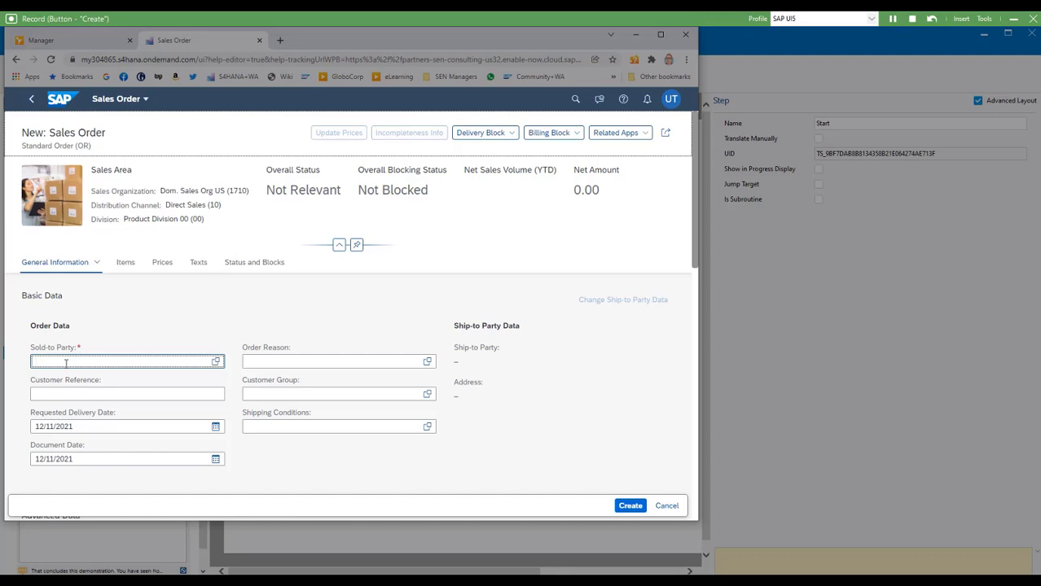
pyautogui.write('sky')
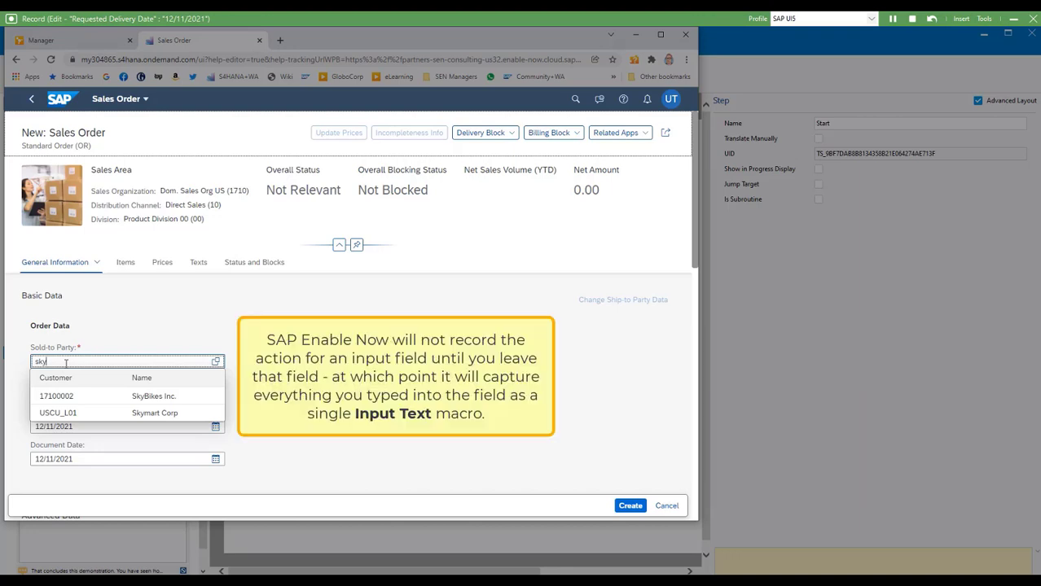
pyautogui.write('mart')
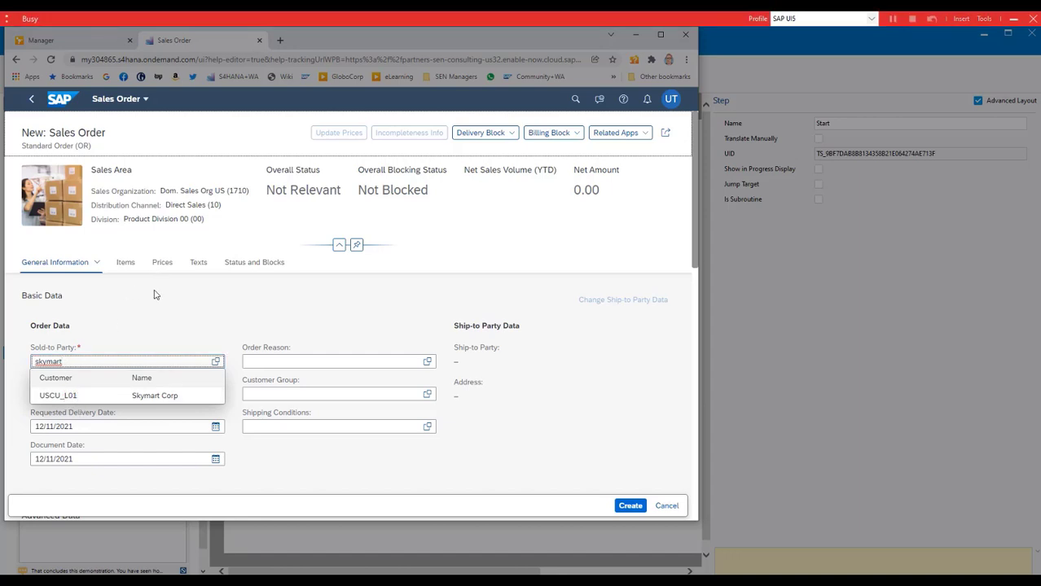
pyautogui.click(70, 397)
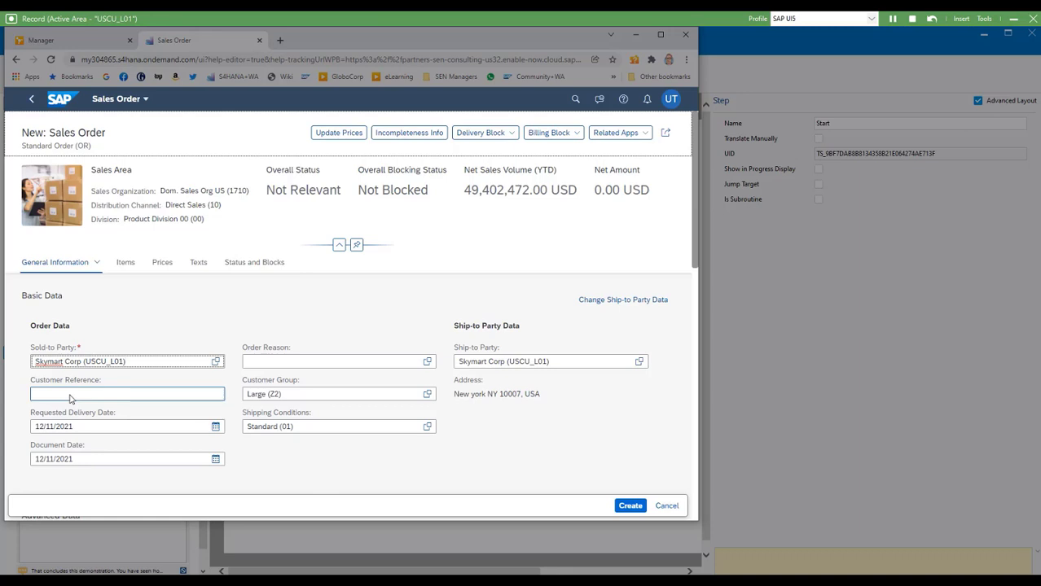
pyautogui.write('PO3')
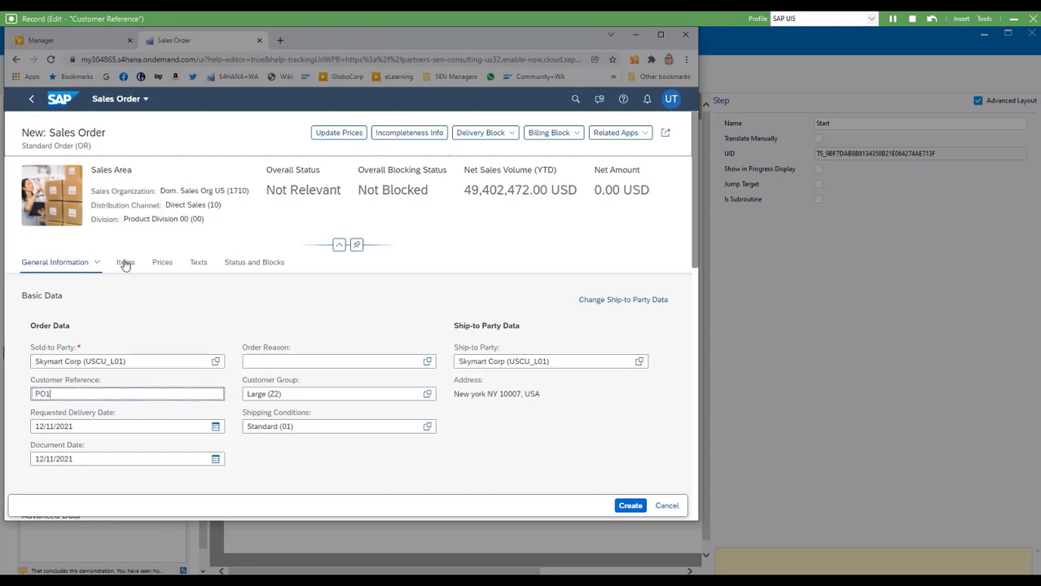
# Fill the first order item with product MZ-FG-M525, requested quantity 1 and requested delivery date 12/31/2021.
pyautogui.click(125, 262)
pyautogui.click(138, 334)
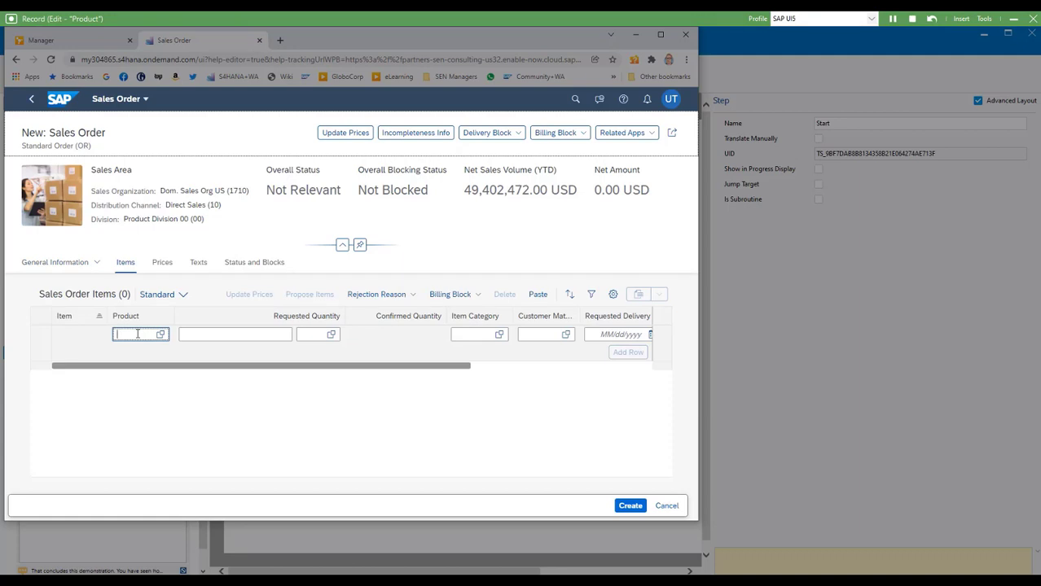
pyautogui.write('bike')
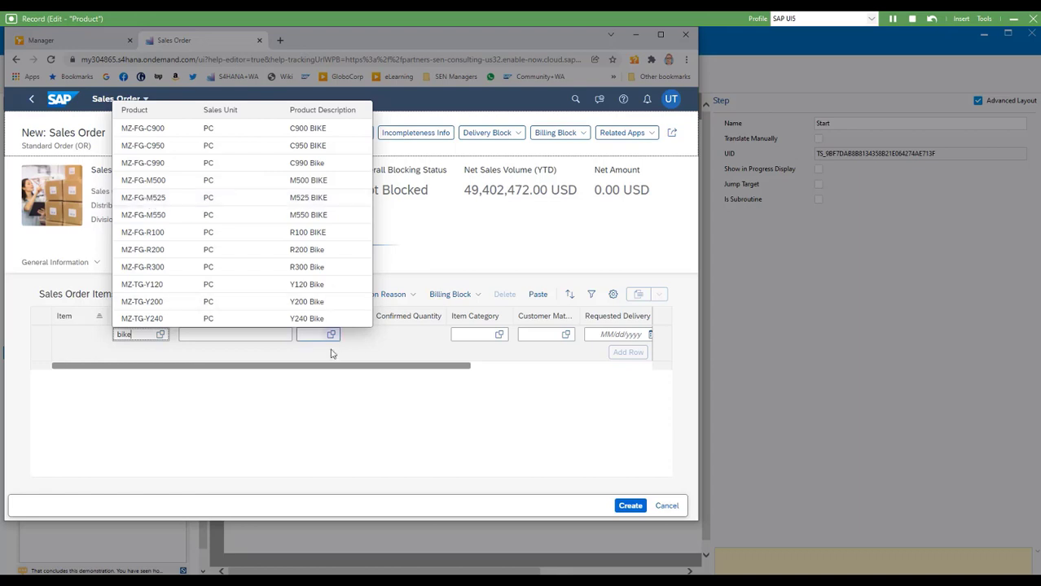
pyautogui.click(114, 196)
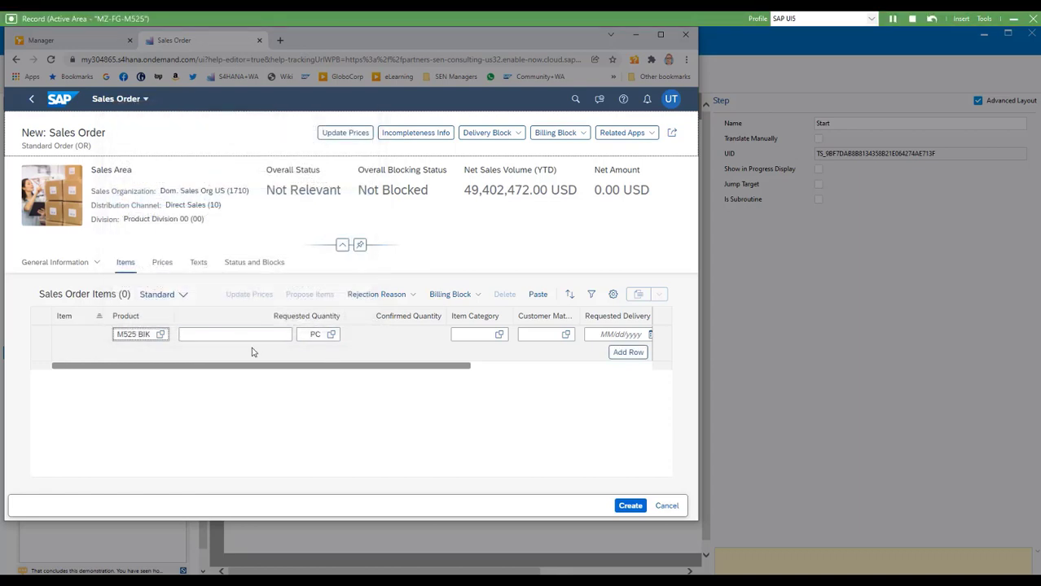
pyautogui.click(281, 335)
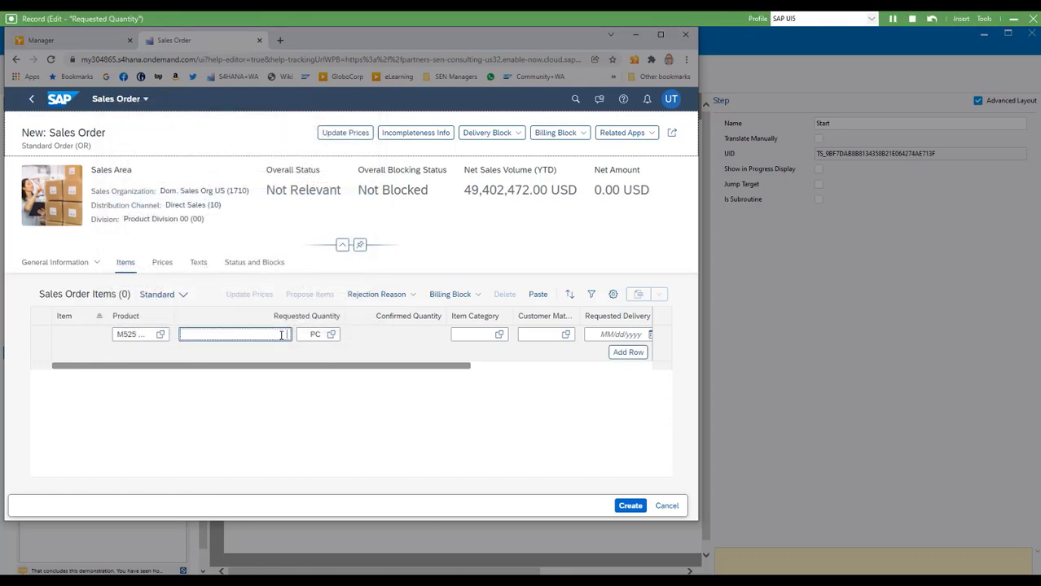
pyautogui.write('1')
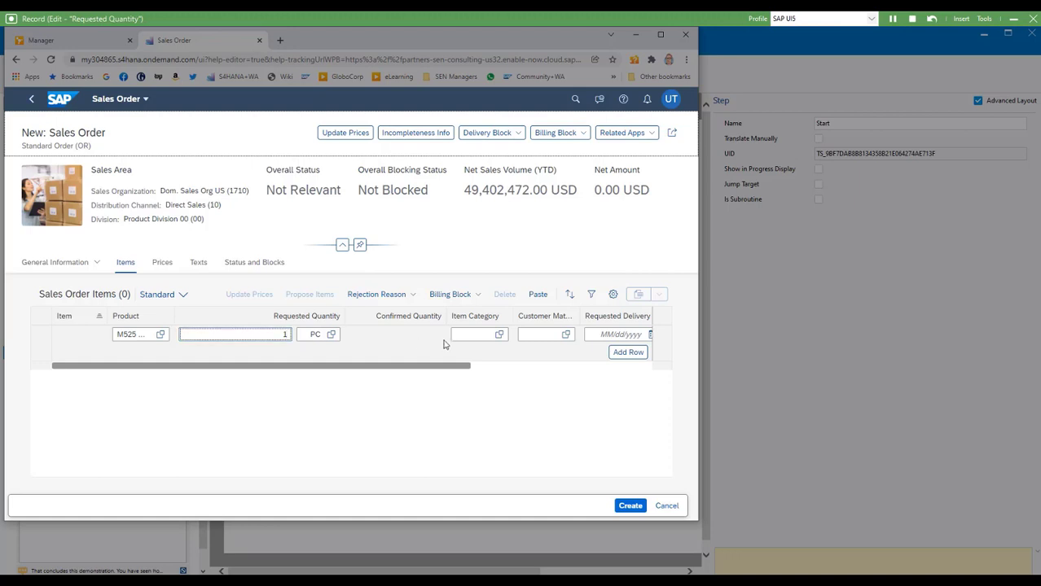
pyautogui.click(650, 335)
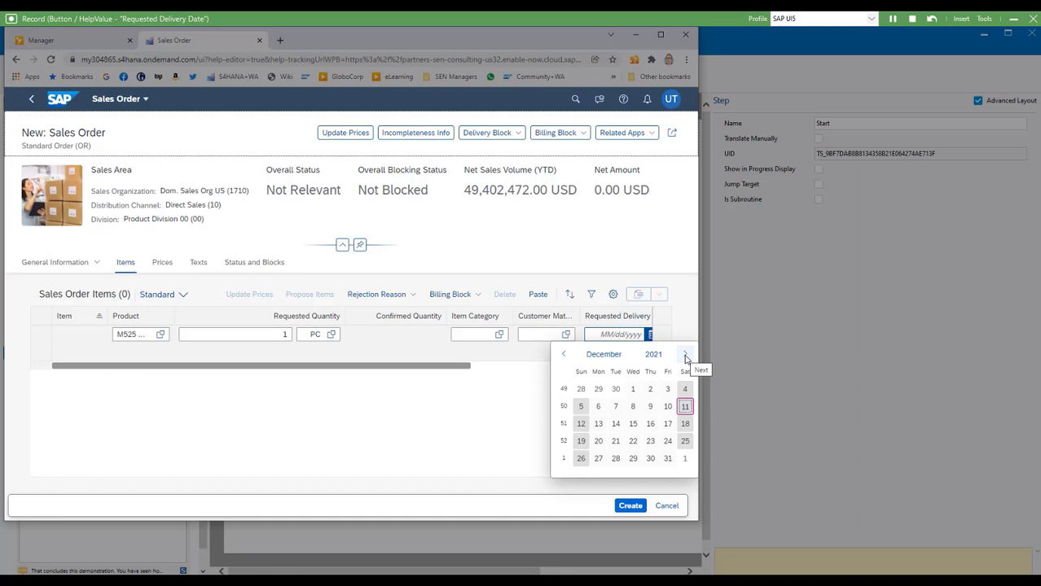
pyautogui.click(668, 458)
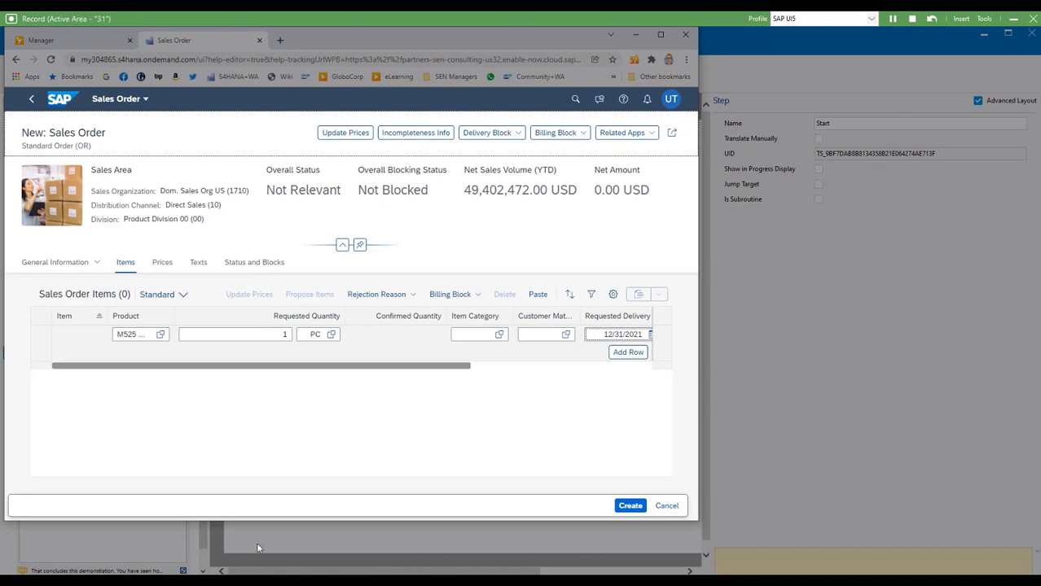
# Pause the simulation recording and resume it.
pyautogui.click(893, 20)
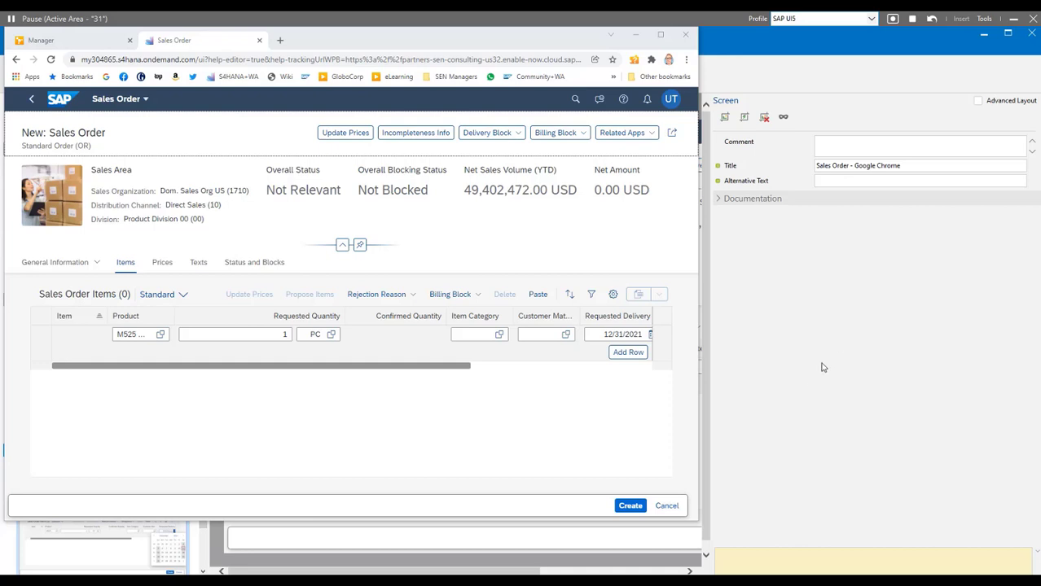
pyautogui.click(893, 20)
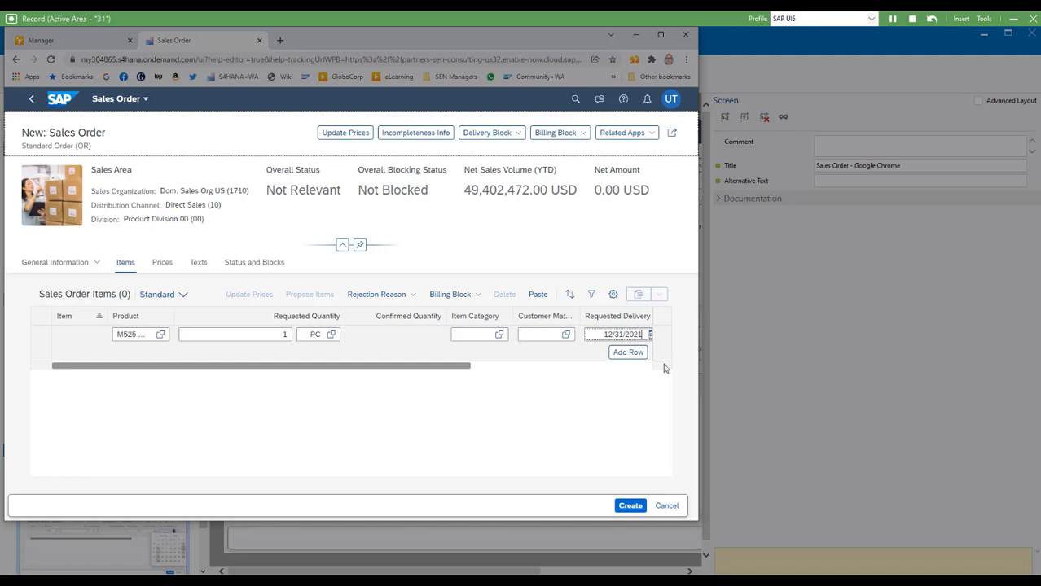
pyautogui.click(962, 19)
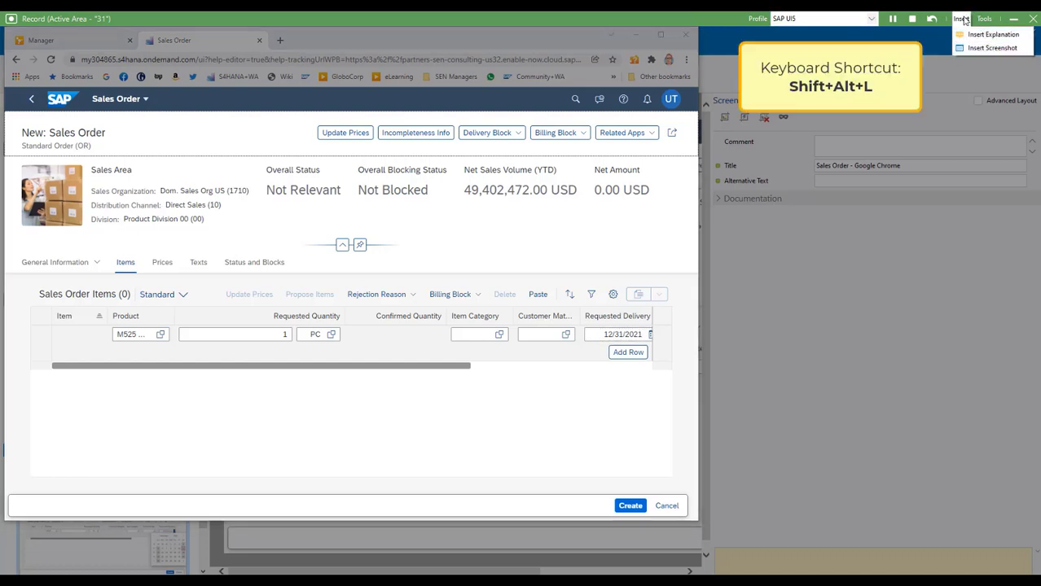
pyautogui.click(964, 20)
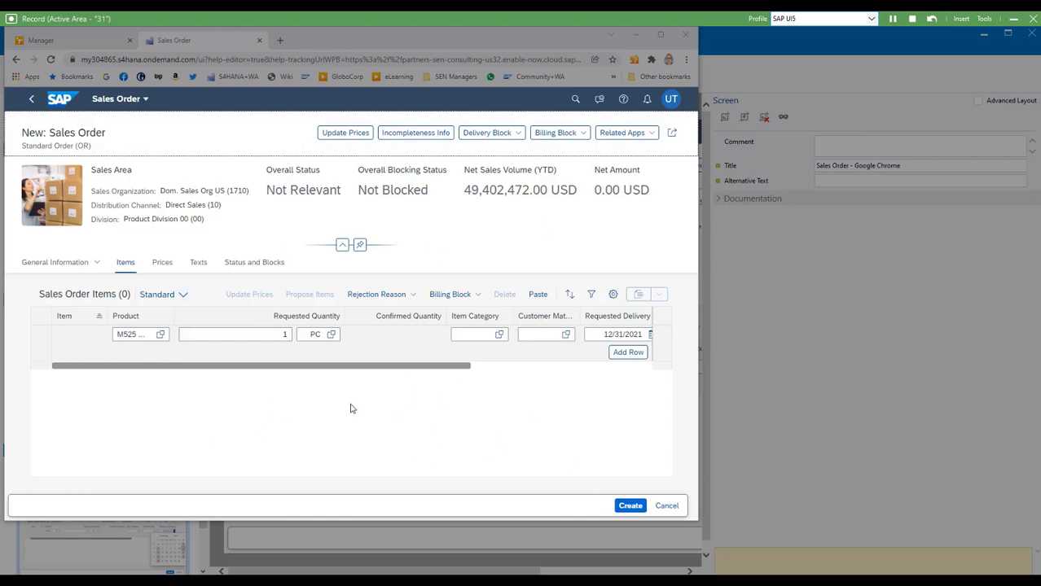
# Record creating the sales order and insert an extra screenshot of the created order into the recording.
pyautogui.click(627, 508)
pyautogui.click(631, 506)
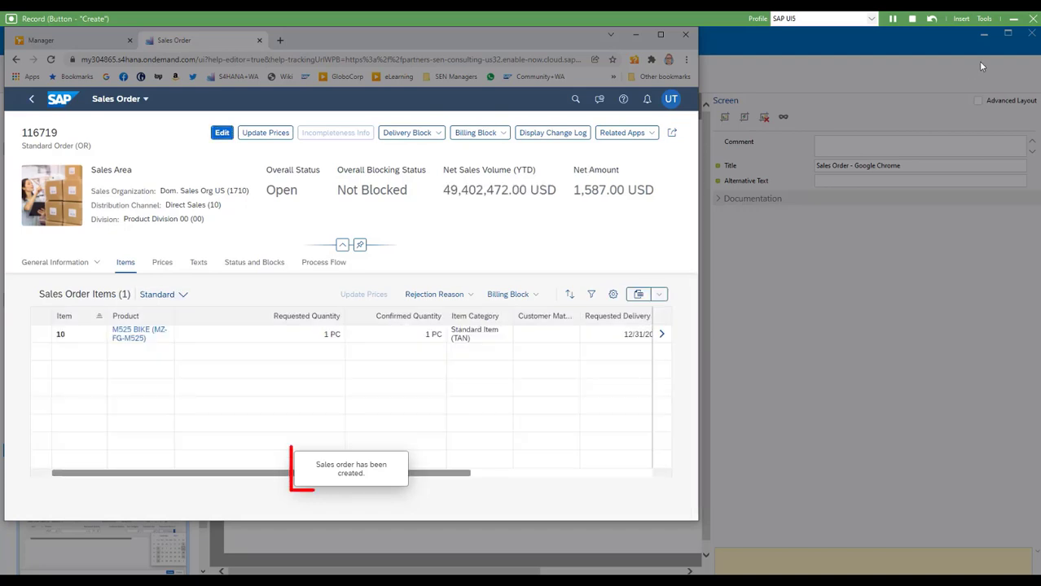
pyautogui.click(961, 18)
pyautogui.click(998, 46)
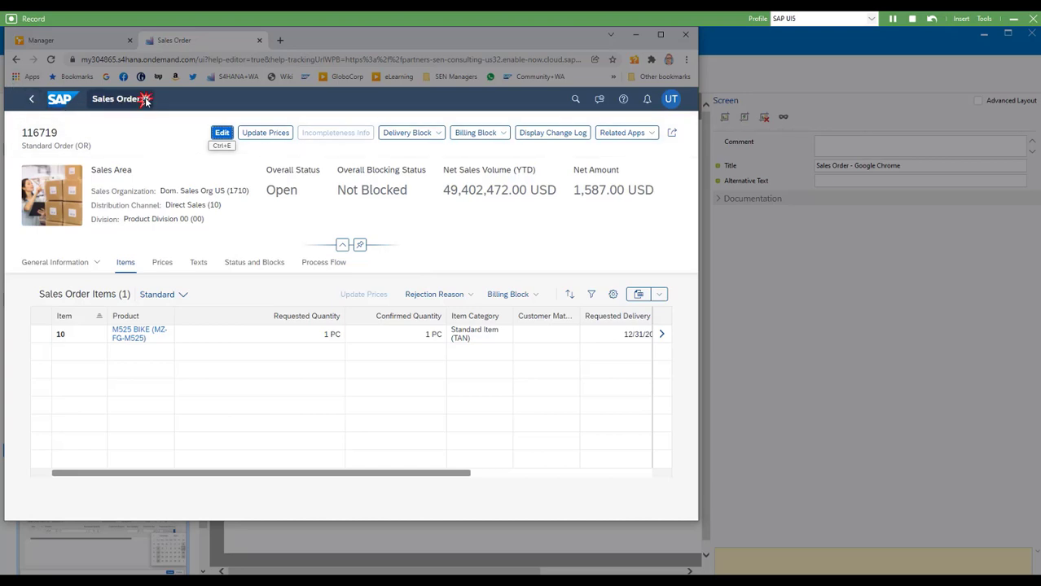
# Record returning from the sales order to the Home page through the navigation options and stop the recording.
pyautogui.click(120, 98)
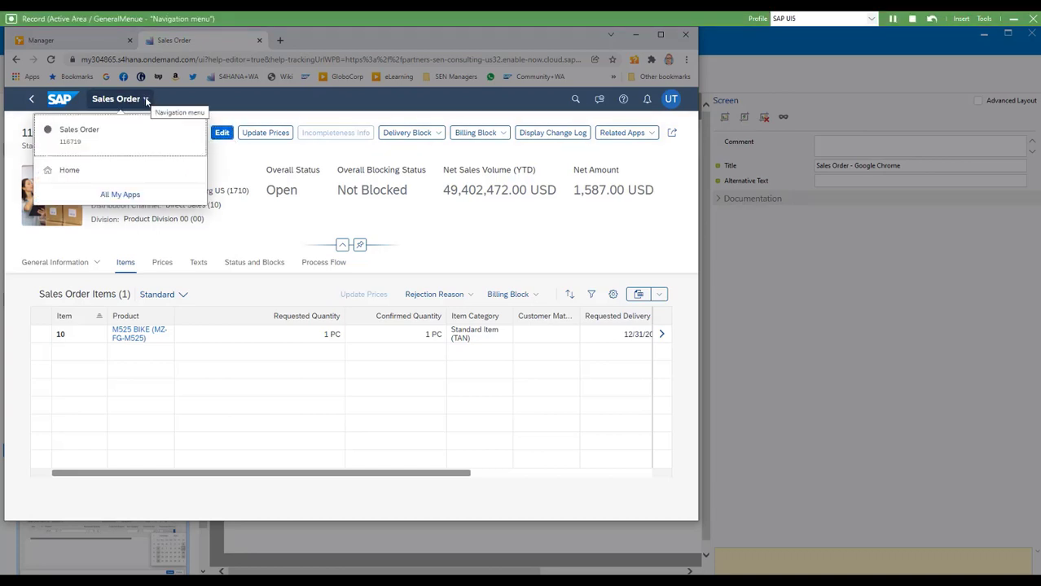
pyautogui.click(69, 169)
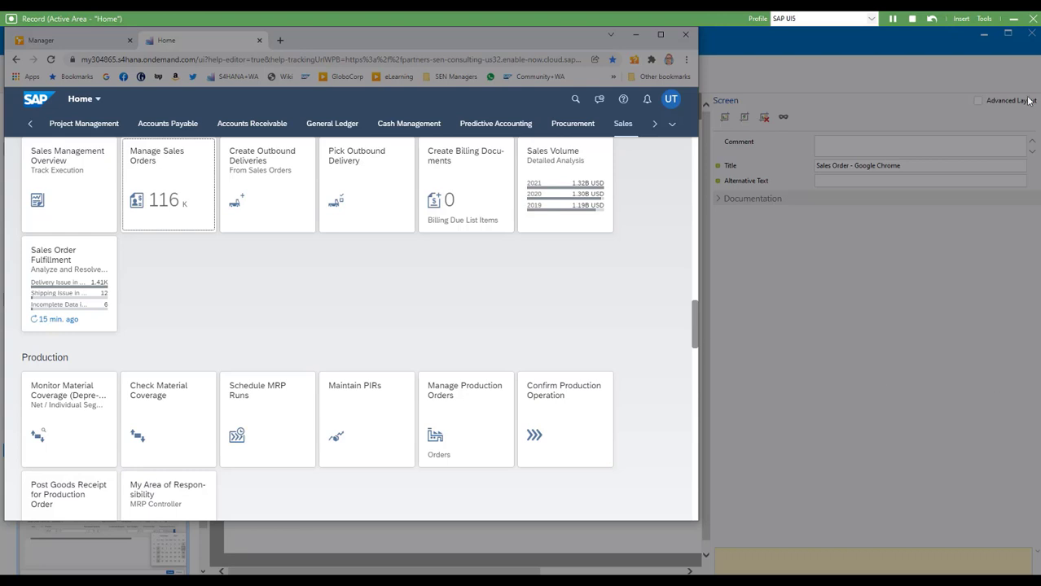
pyautogui.click(913, 19)
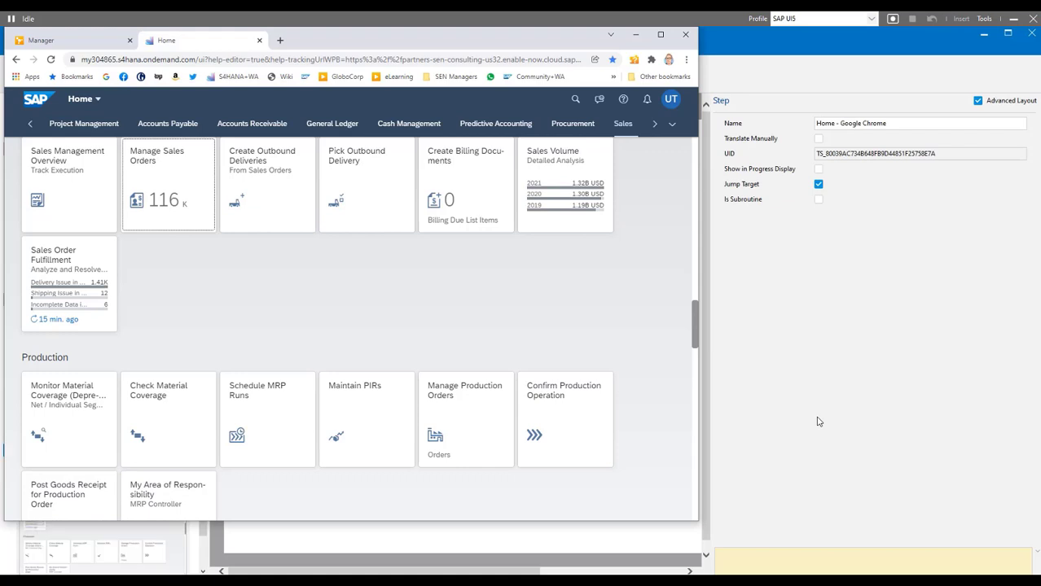
# Switch back to the SAP Enable Now editor, save the project Entering a sales order and close it.
pyautogui.click(765, 384)
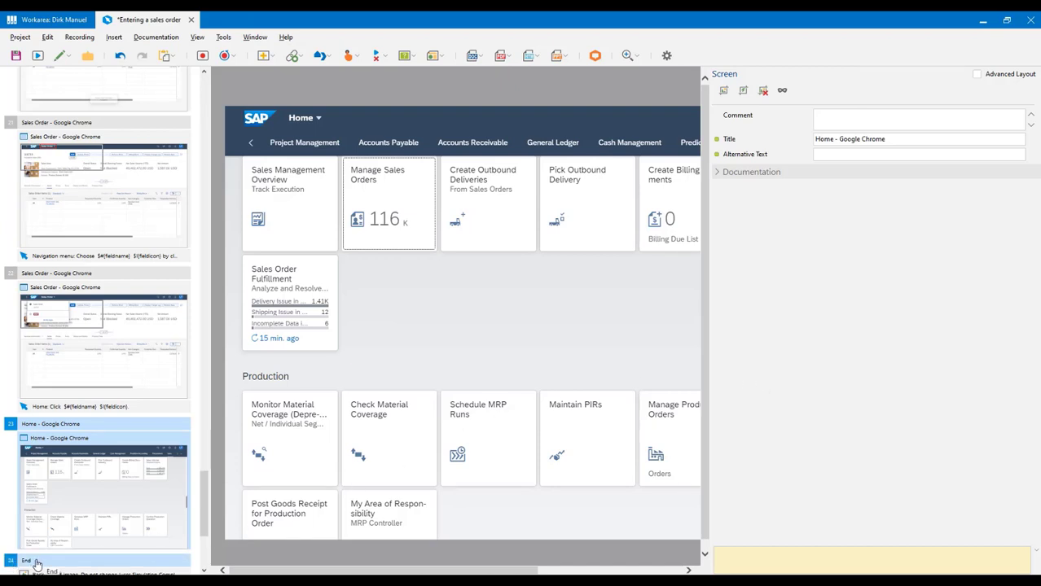
pyautogui.click(16, 55)
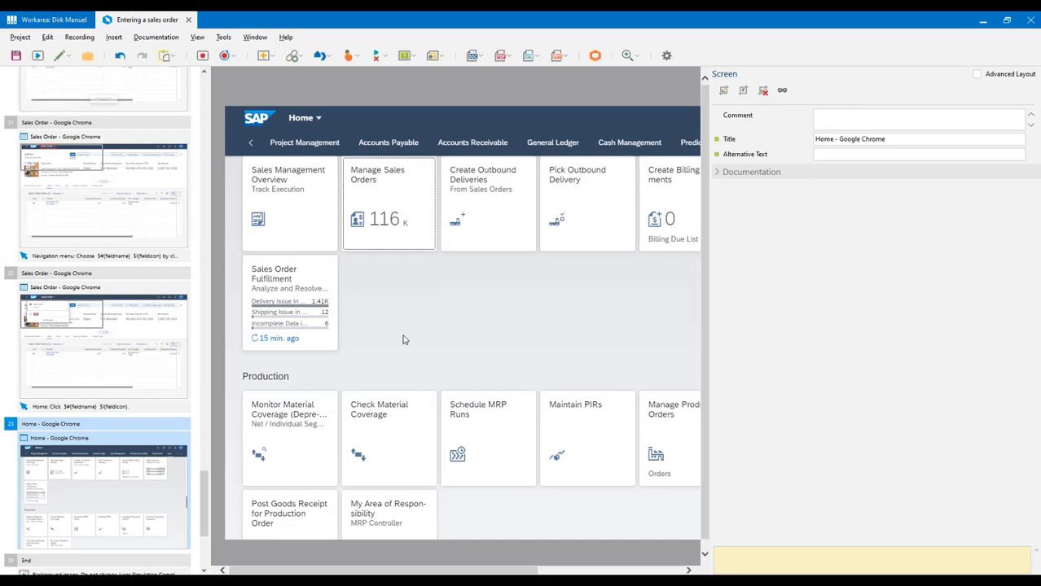
pyautogui.click(188, 21)
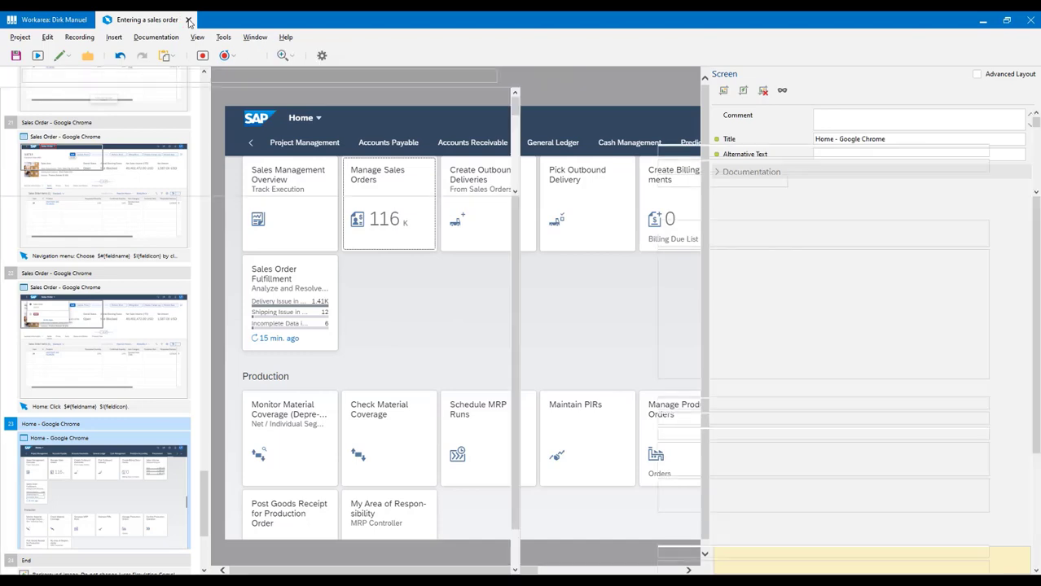